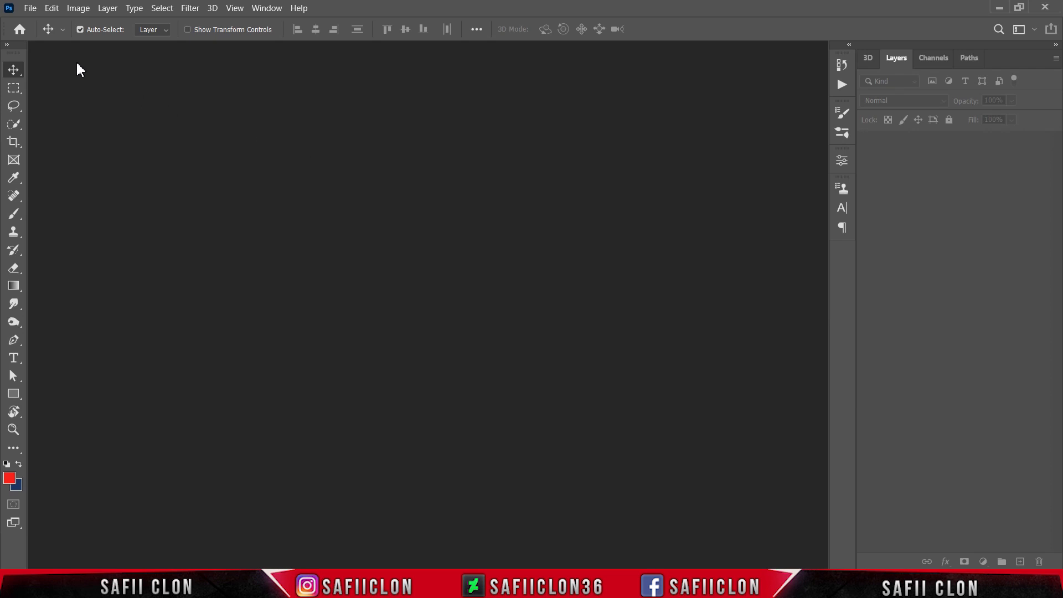
Open the praying mantis JPG photo from the MACRO 2 folder.
left_click(30, 8)
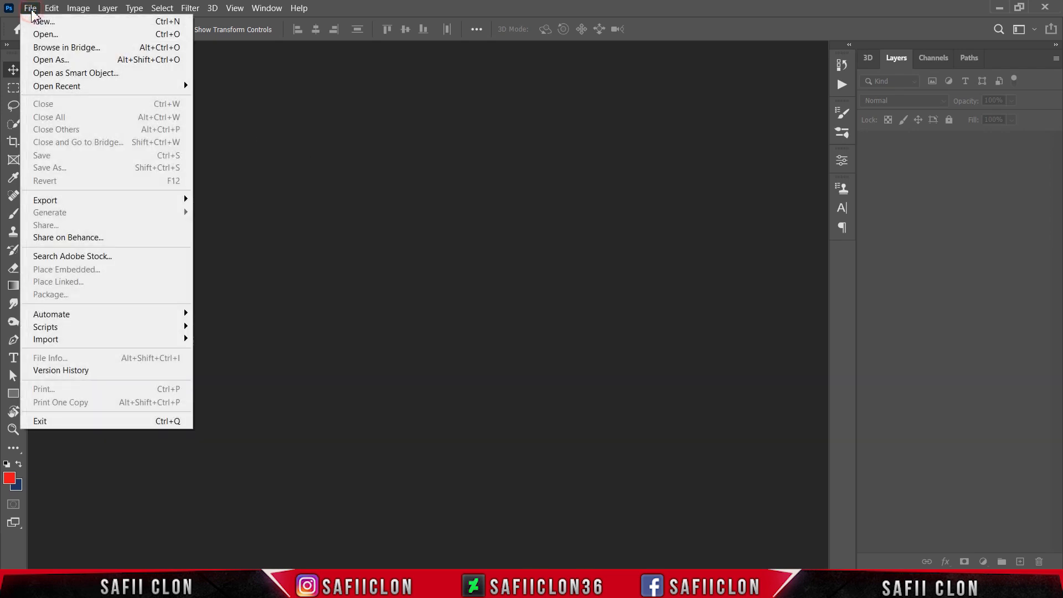
left_click(62, 35)
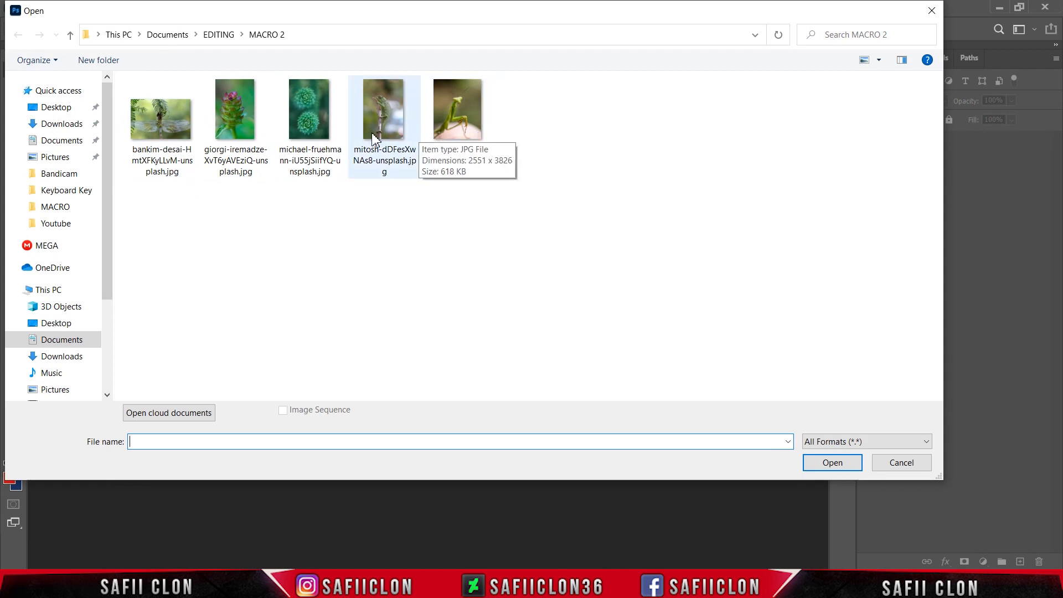
left_click(446, 124)
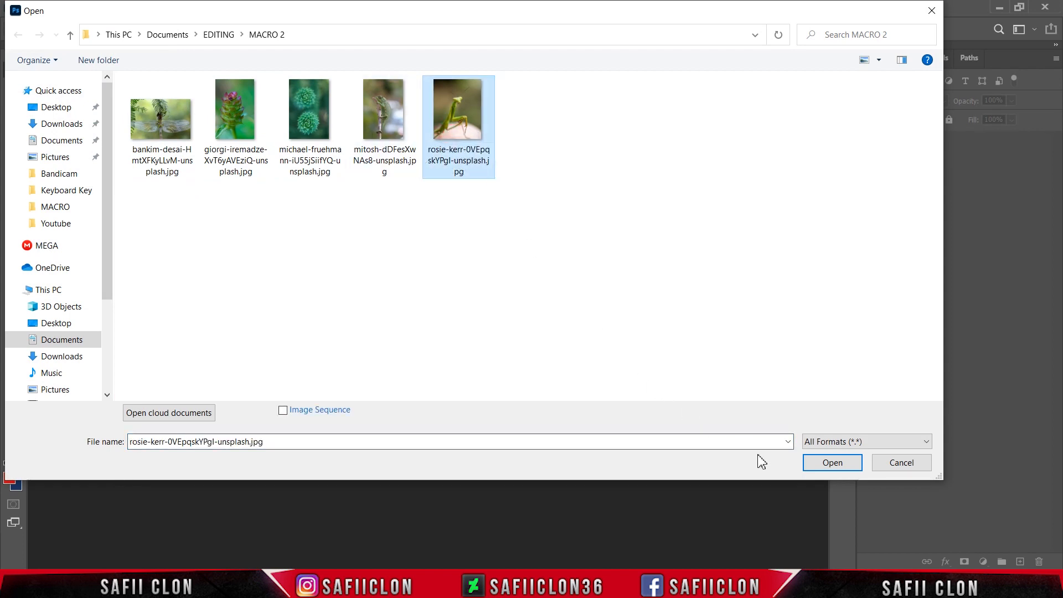
left_click(832, 463)
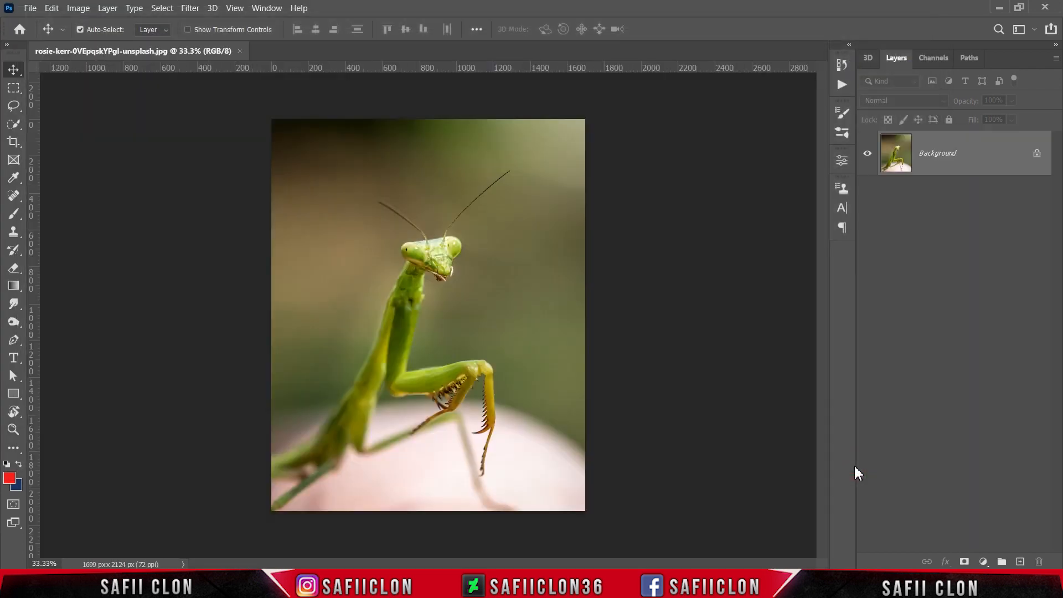
Unlock the Background layer and duplicate it.
left_click(1037, 157)
right_click(975, 154)
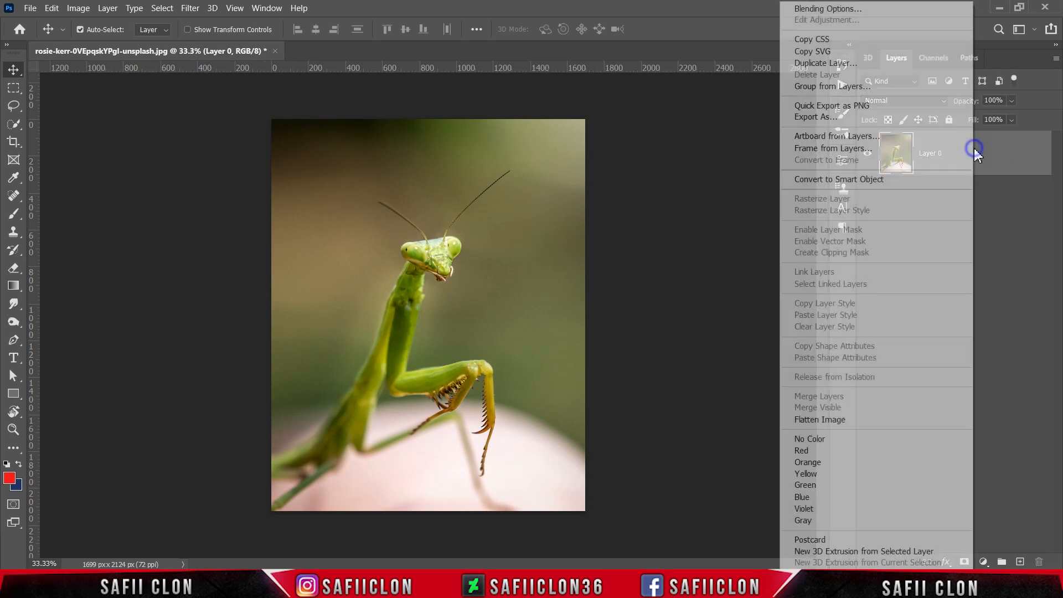
left_click(843, 66)
key("Return")
Rename the duplicated layer EDIT and the layer beneath it ORIGINAL.
double_click(938, 153)
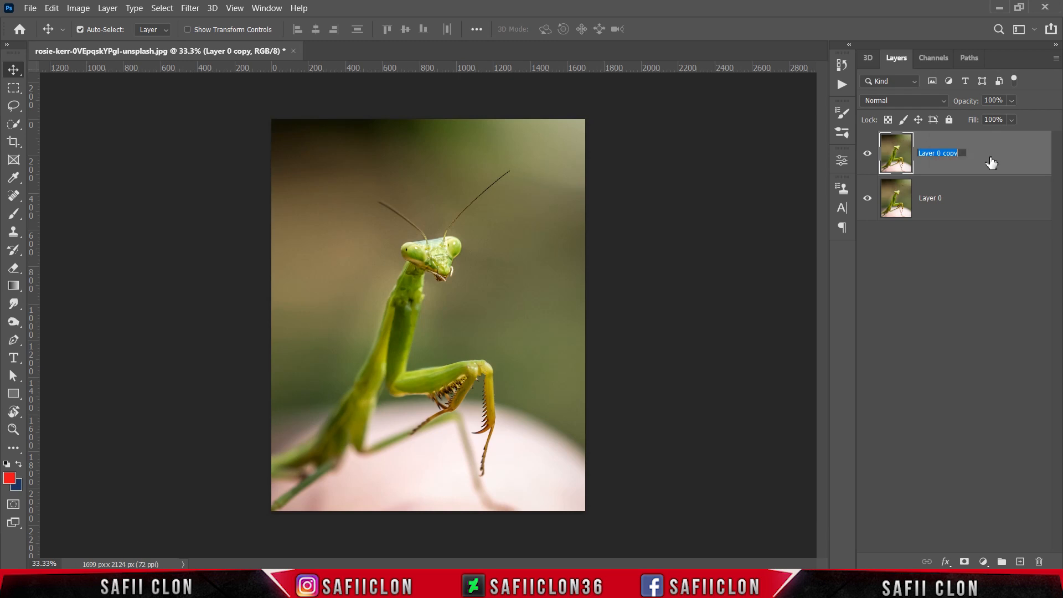
type("EDIT")
key("Return")
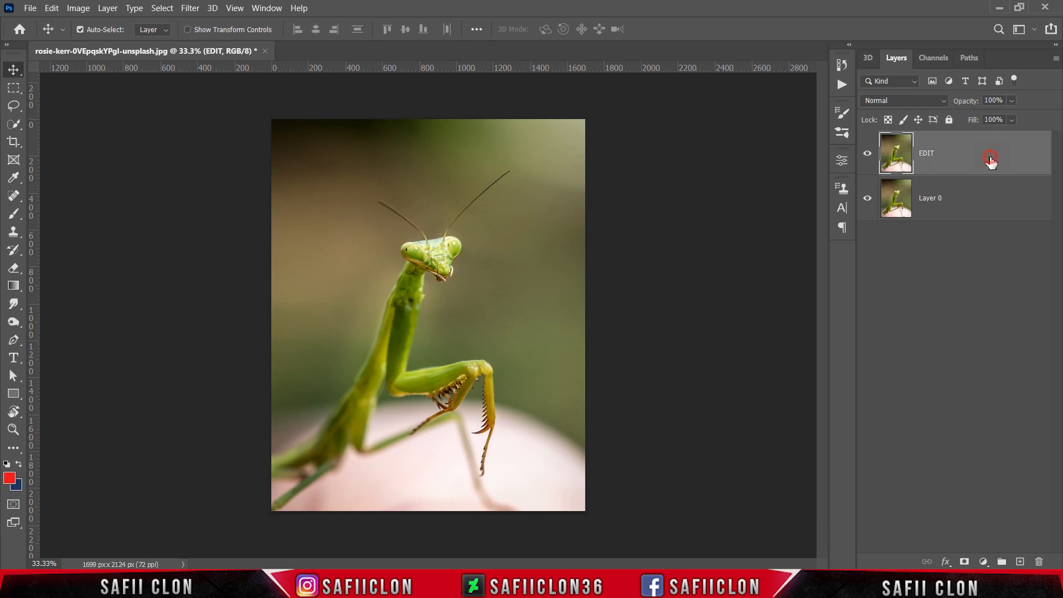
left_click(929, 198)
double_click(928, 200)
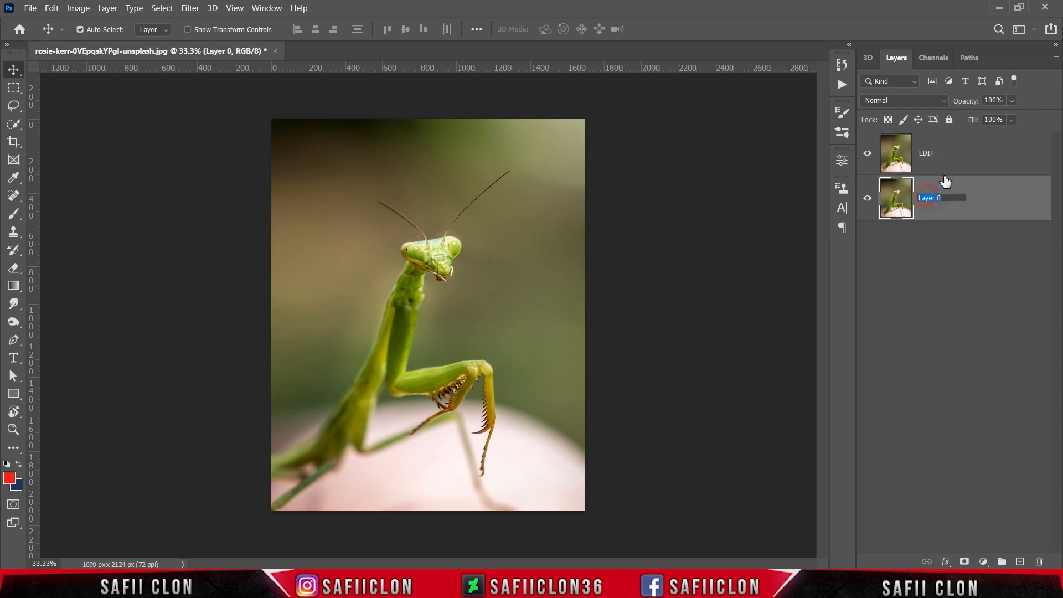
type("ORIGINAL")
left_click(986, 198)
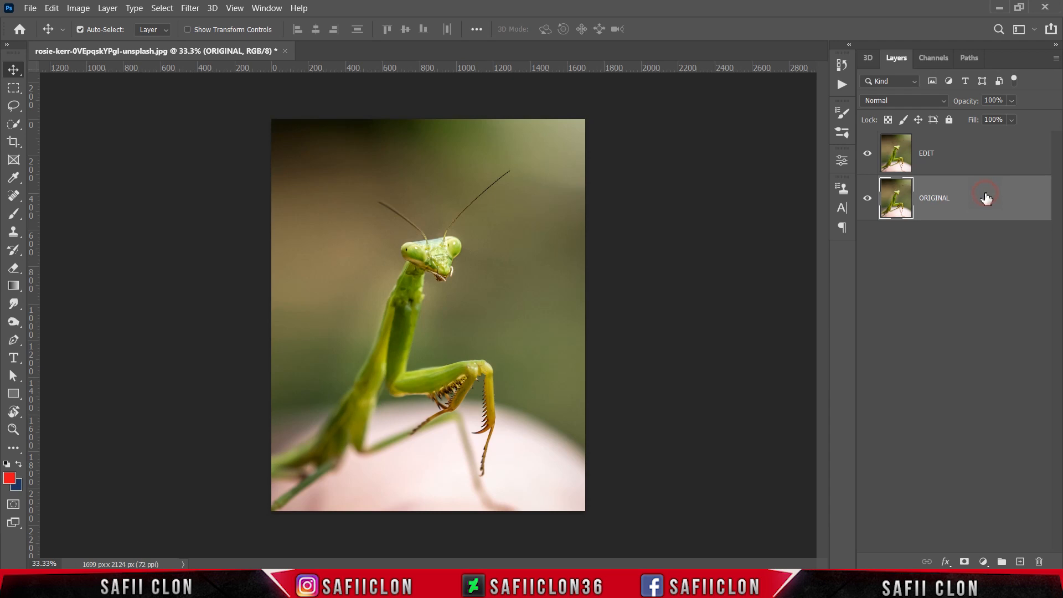
Convert the EDIT layer to a smart object.
left_click(960, 157)
right_click(956, 153)
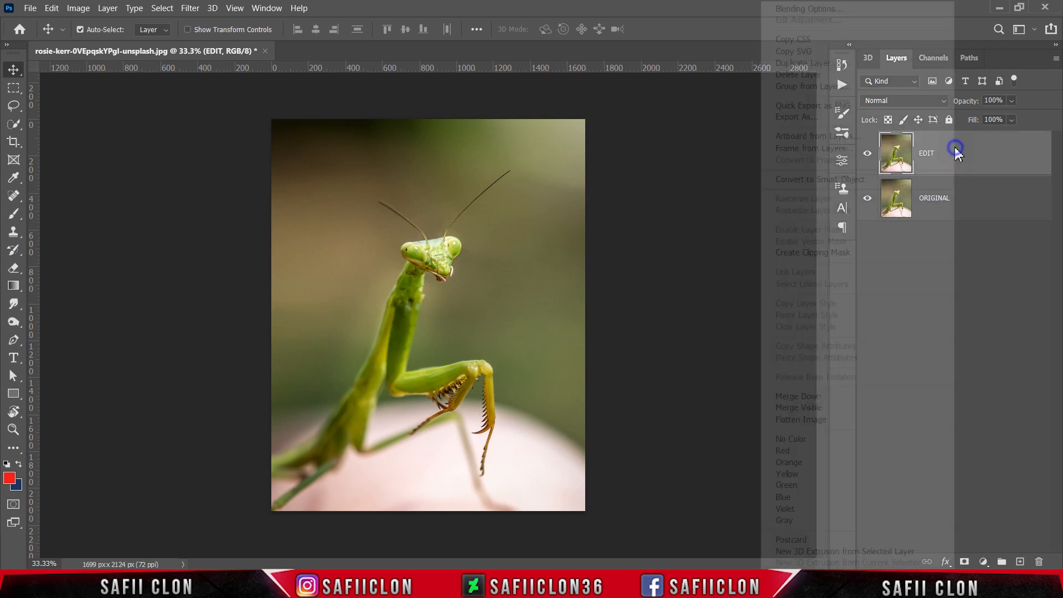
left_click(808, 183)
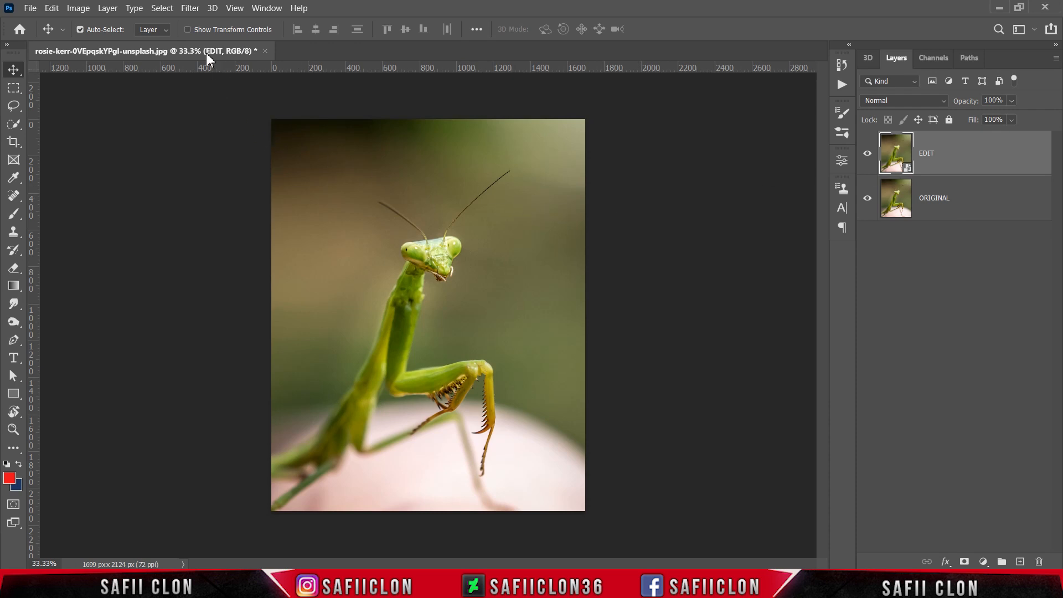
Start the Camera Raw Filter on the EDIT layer and set Temperature to -5 and Tint to -16.
left_click(190, 9)
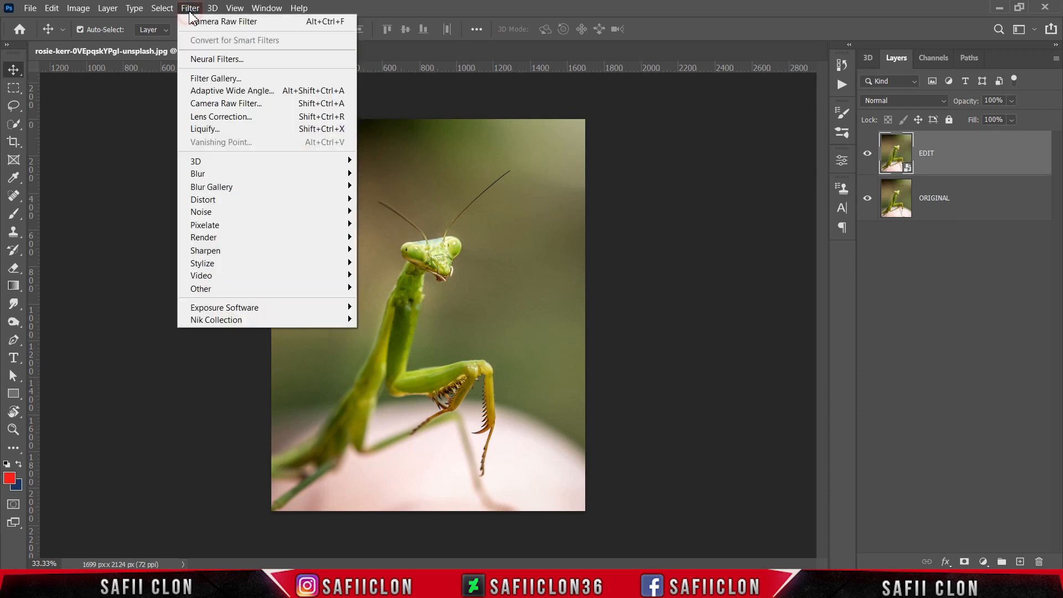
left_click(220, 104)
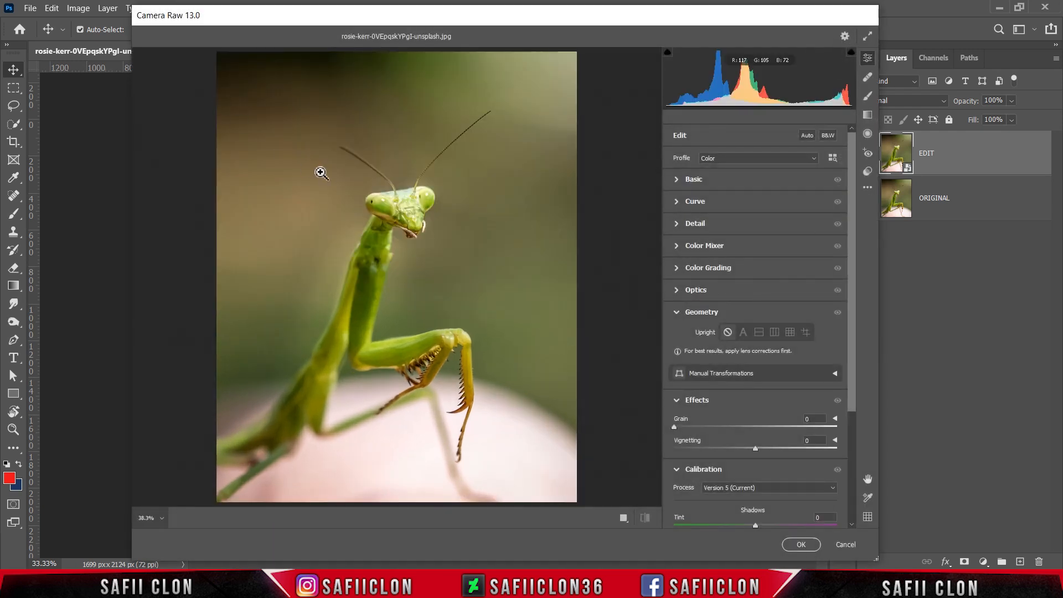
left_click(695, 181)
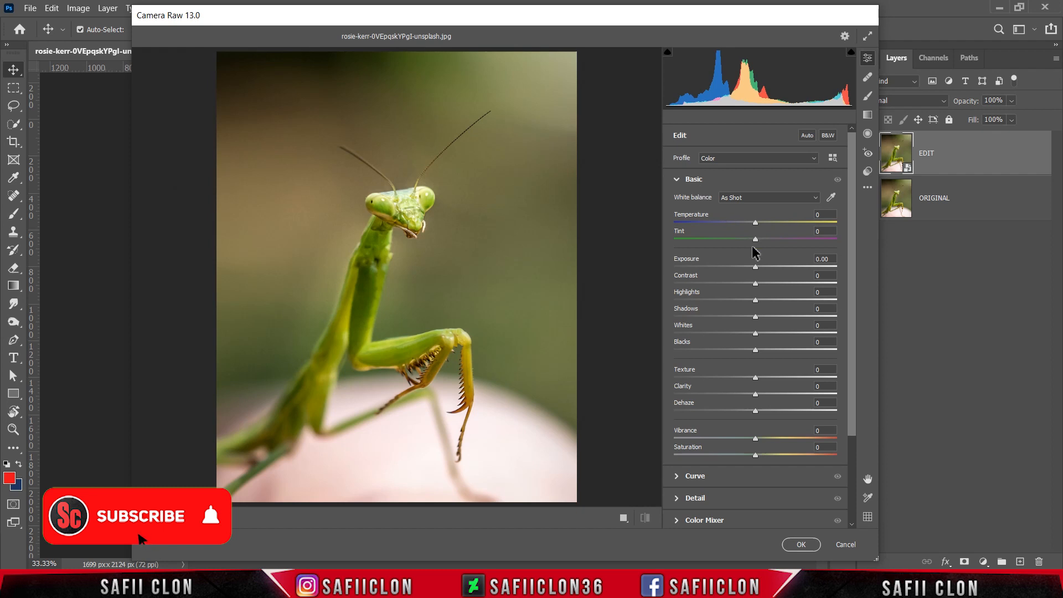
left_click_drag(755, 222, 746, 242)
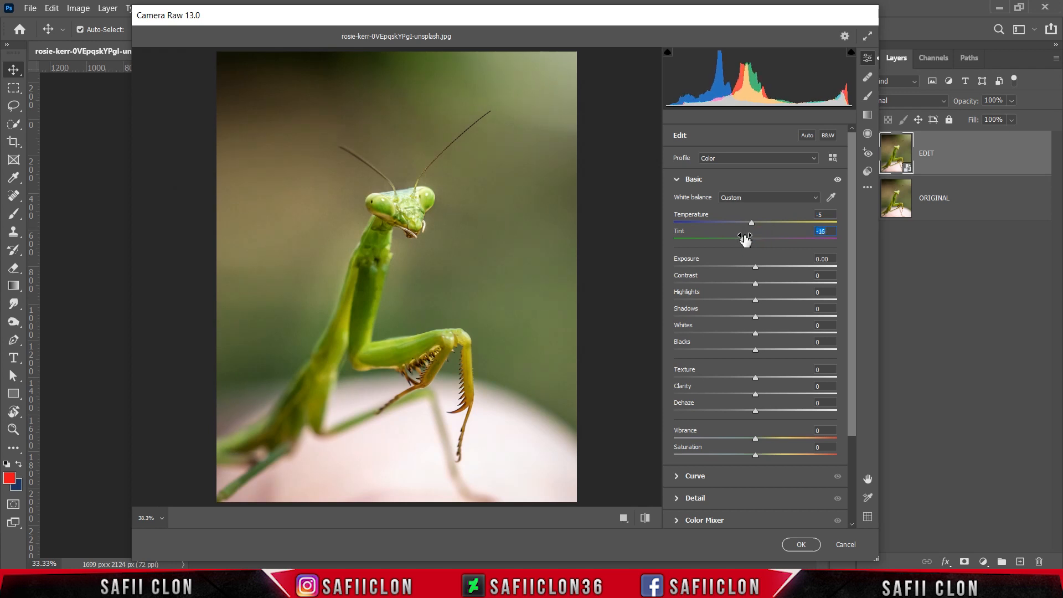
Adjust the tones to Exposure -0.15, Contrast +22, Highlights -41, Shadows +30, Whites +21 and Blacks -21.
left_click(756, 268)
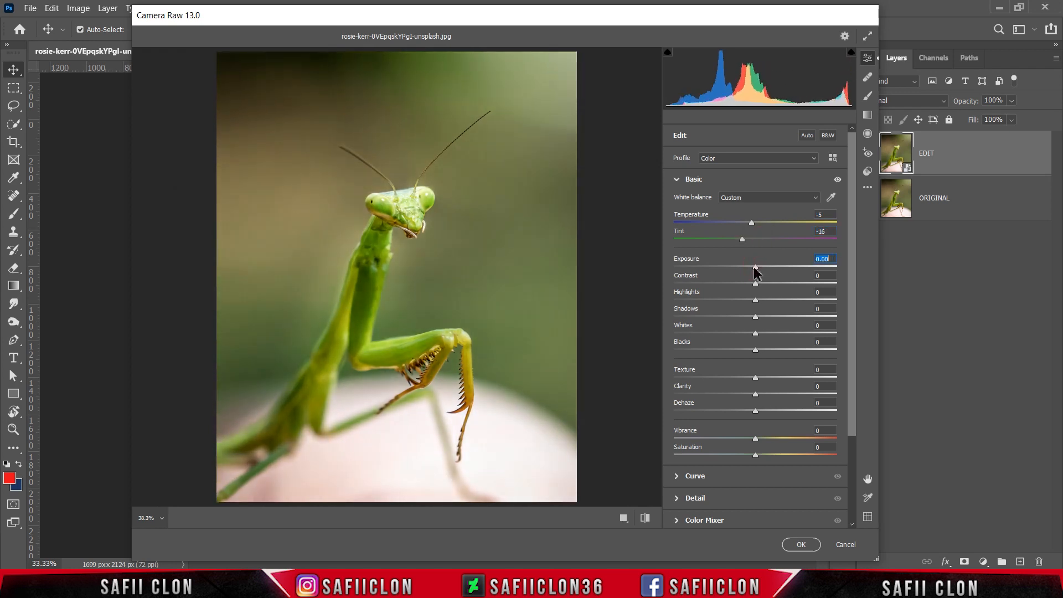
left_click_drag(755, 267, 779, 317)
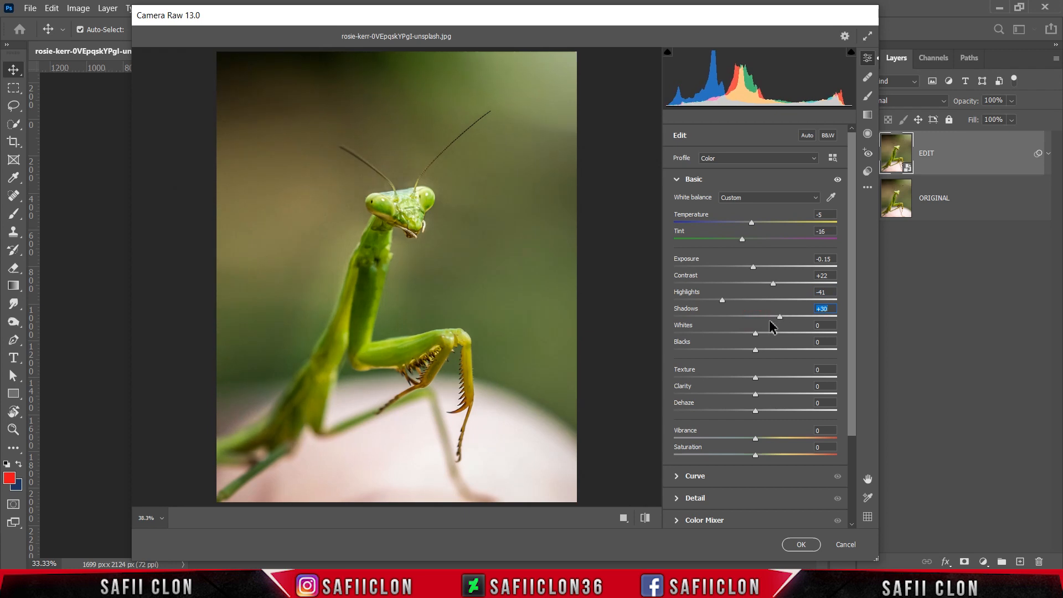
left_click_drag(756, 333, 740, 350)
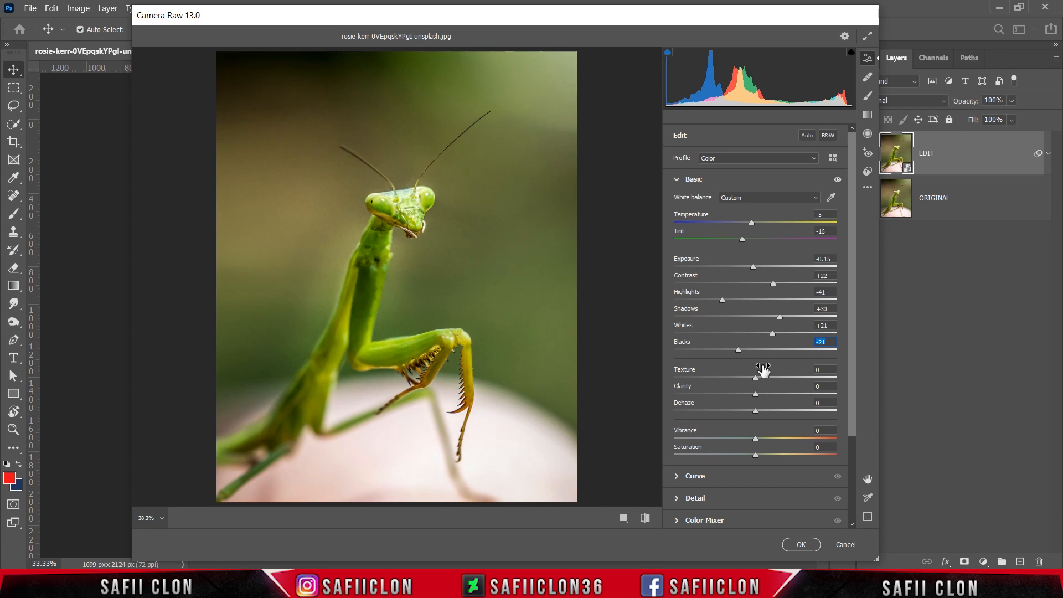
Set Texture to +13, Clarity to +29, Dehaze to +12, Vibrance to +16 and Saturation to +7.
left_click_drag(756, 378, 761, 380)
left_click(756, 395)
left_click_drag(758, 395, 780, 395)
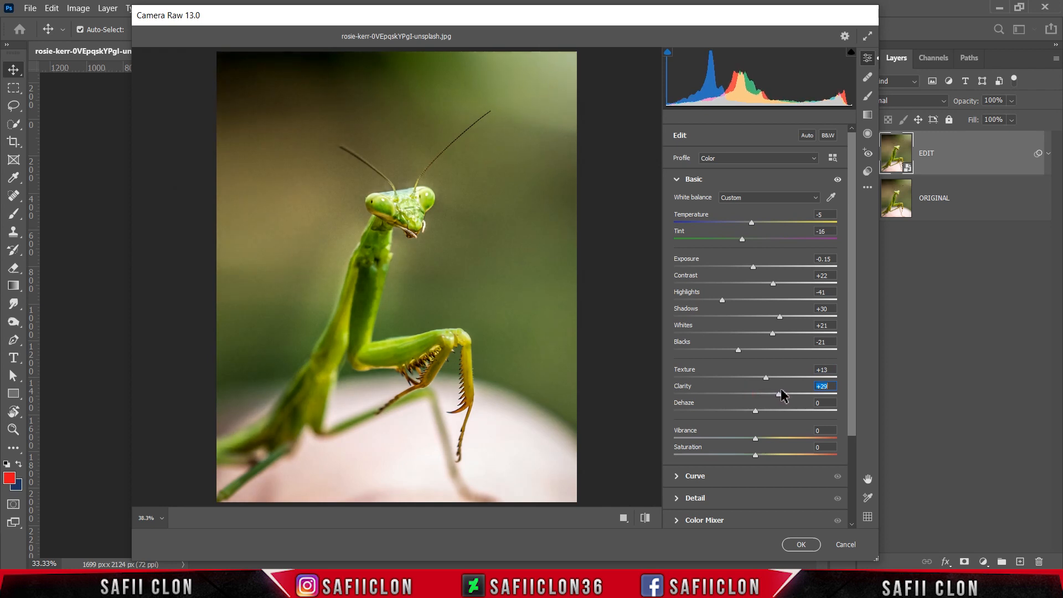
left_click_drag(755, 412, 768, 414)
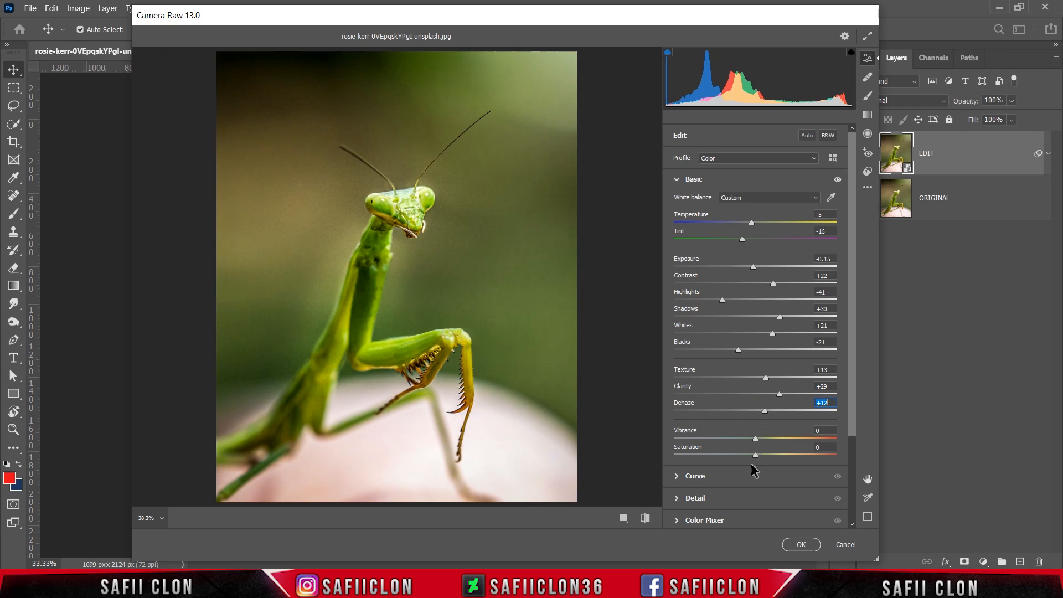
left_click_drag(755, 439, 768, 440)
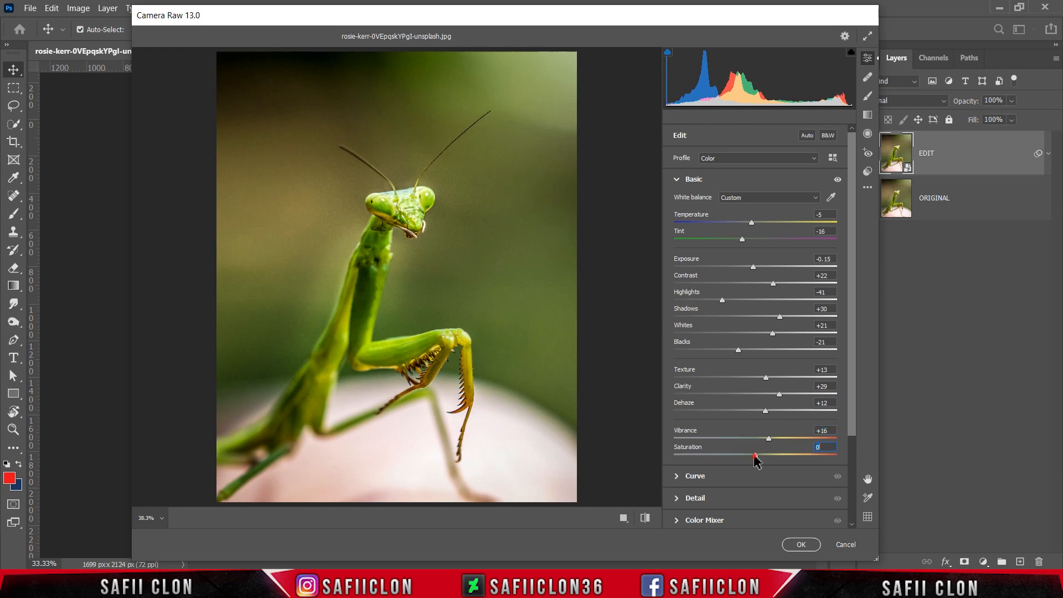
left_click_drag(754, 457, 761, 456)
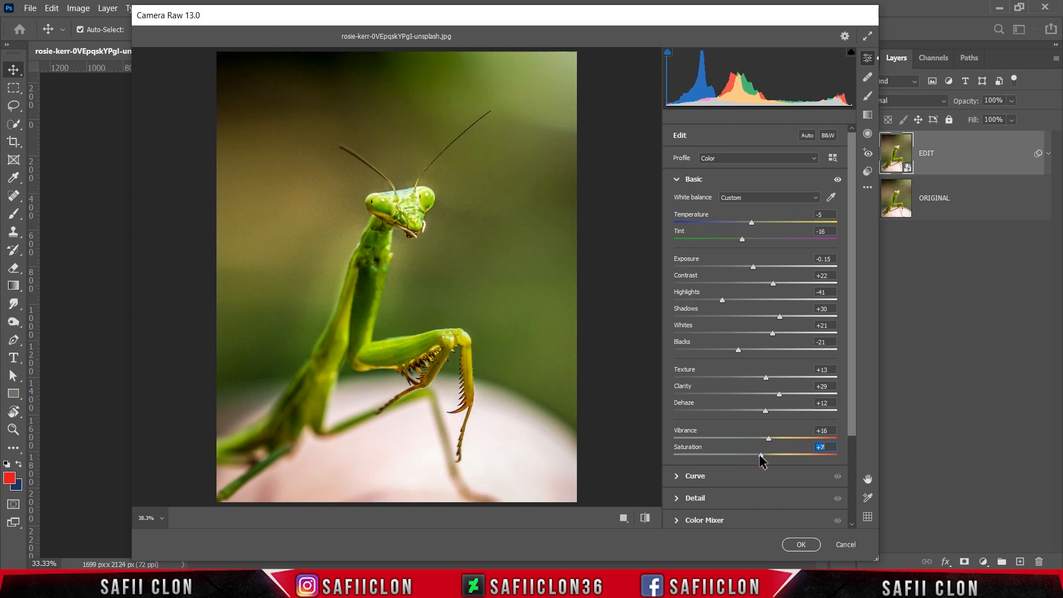
Add a midtone point to the Point Curve with Input 119 and Output 125.
left_click_drag(856, 347, 859, 477)
left_click(696, 363)
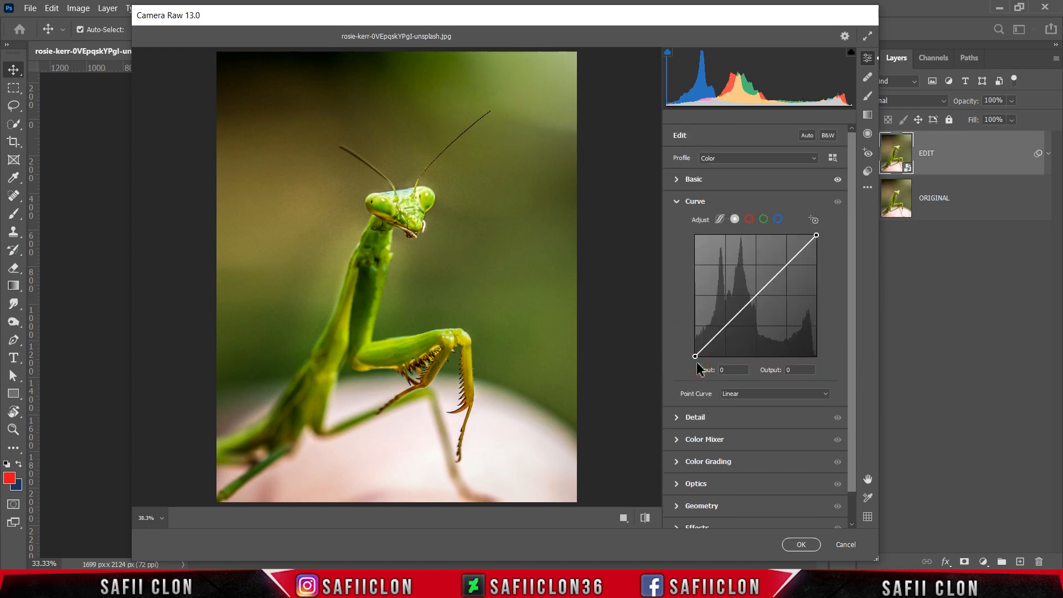
left_click(735, 219)
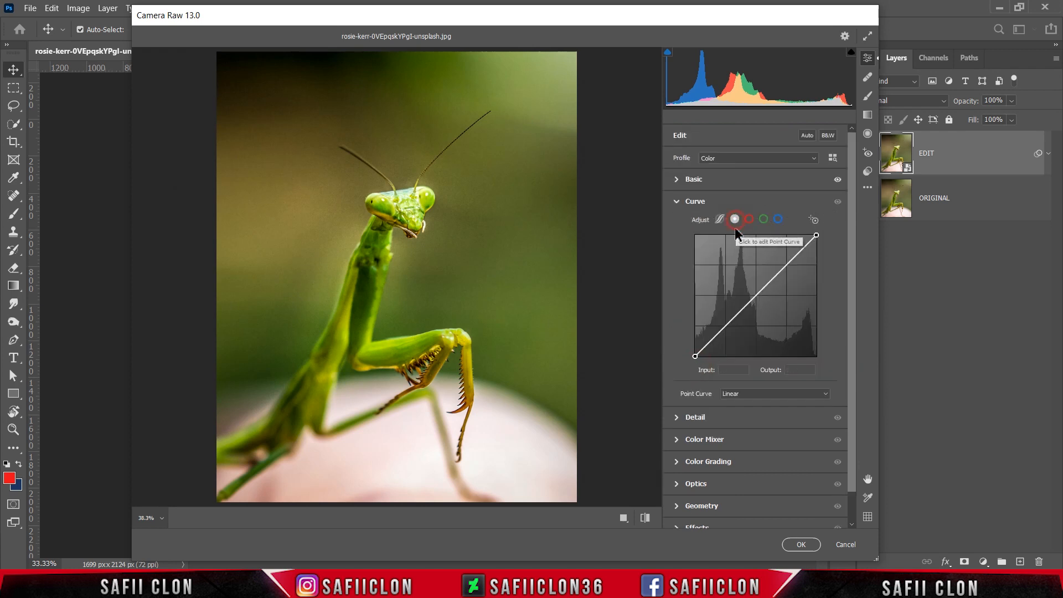
left_click(755, 296)
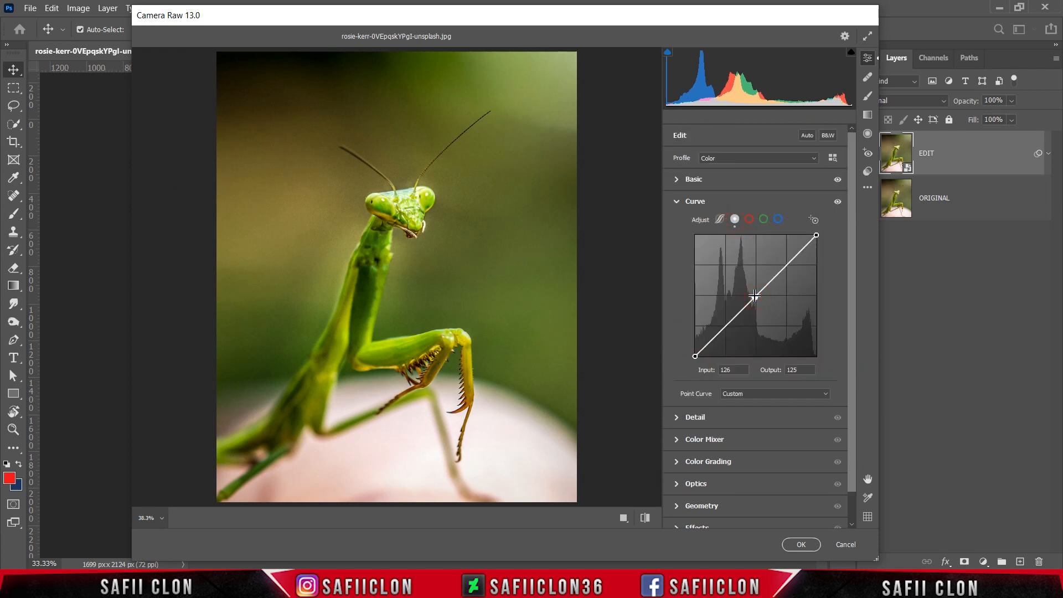
double_click(726, 370)
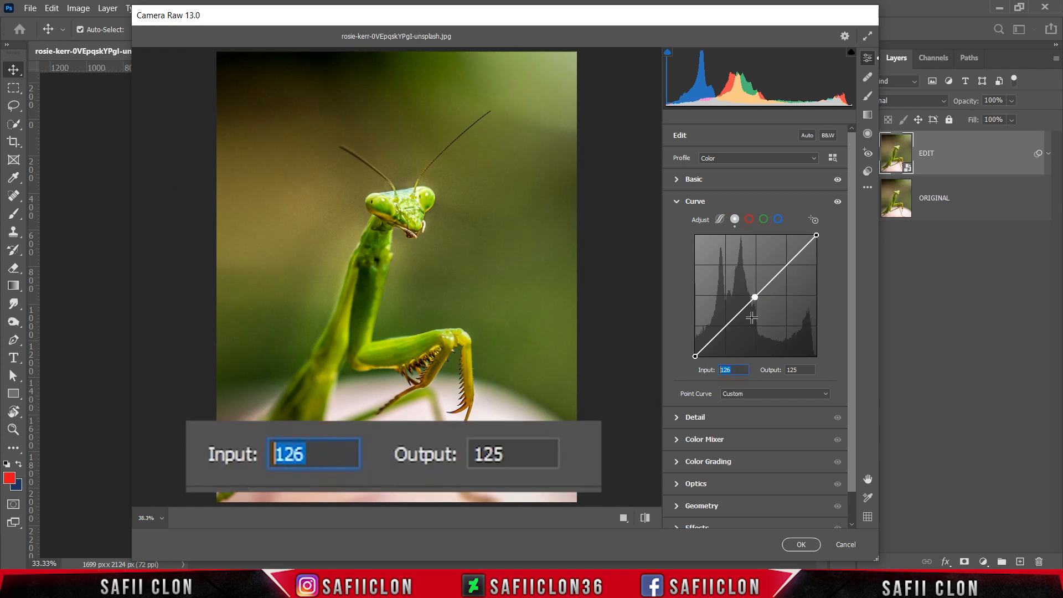
type("119")
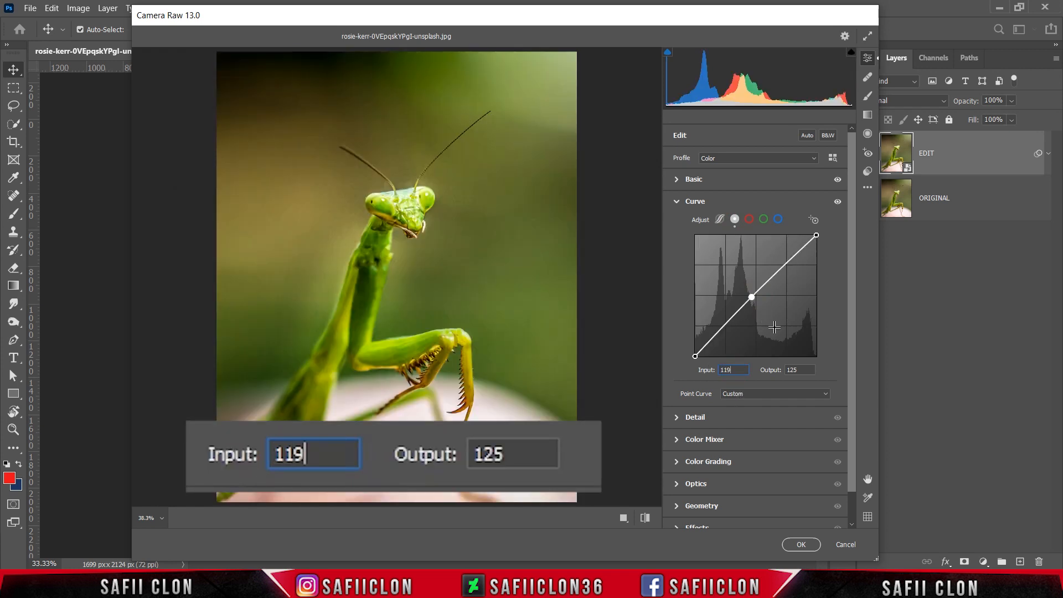
double_click(802, 370)
type("1")
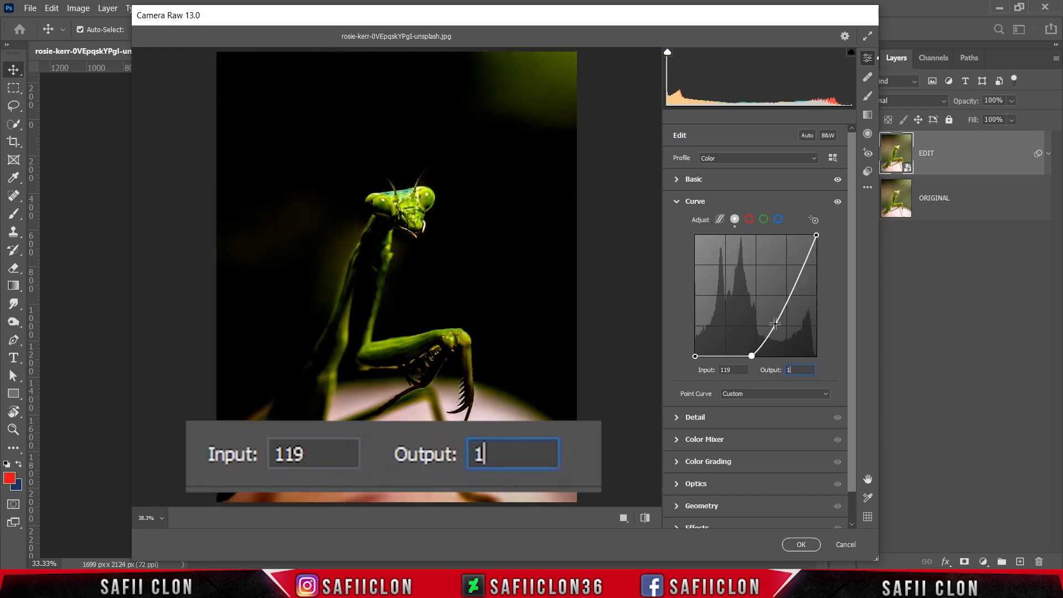
type("25")
Add a shadow point to the Point Curve with Input 68 and Output 56.
left_click(724, 328)
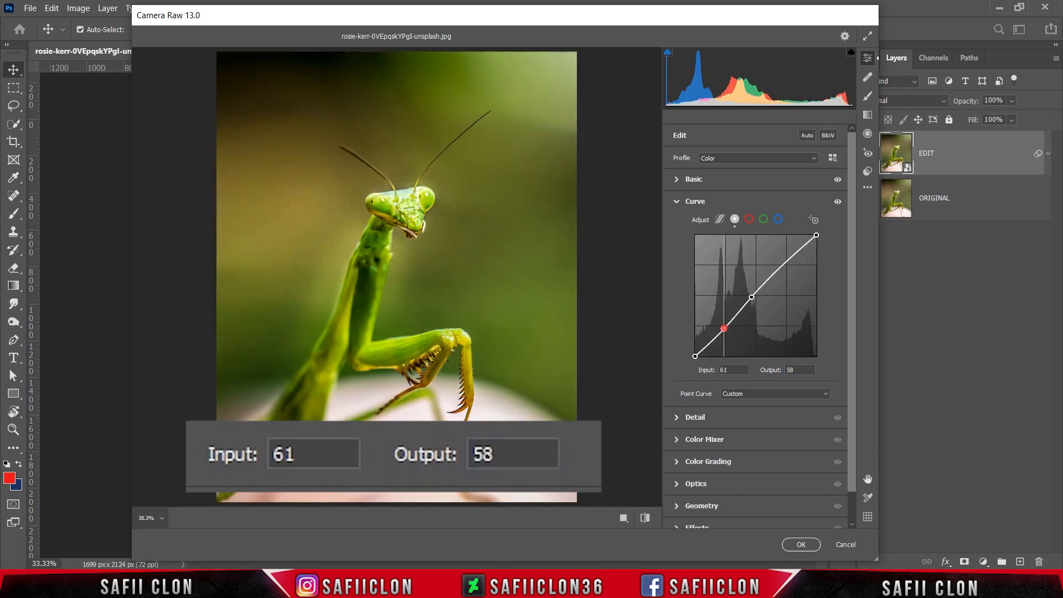
double_click(737, 369)
type("68")
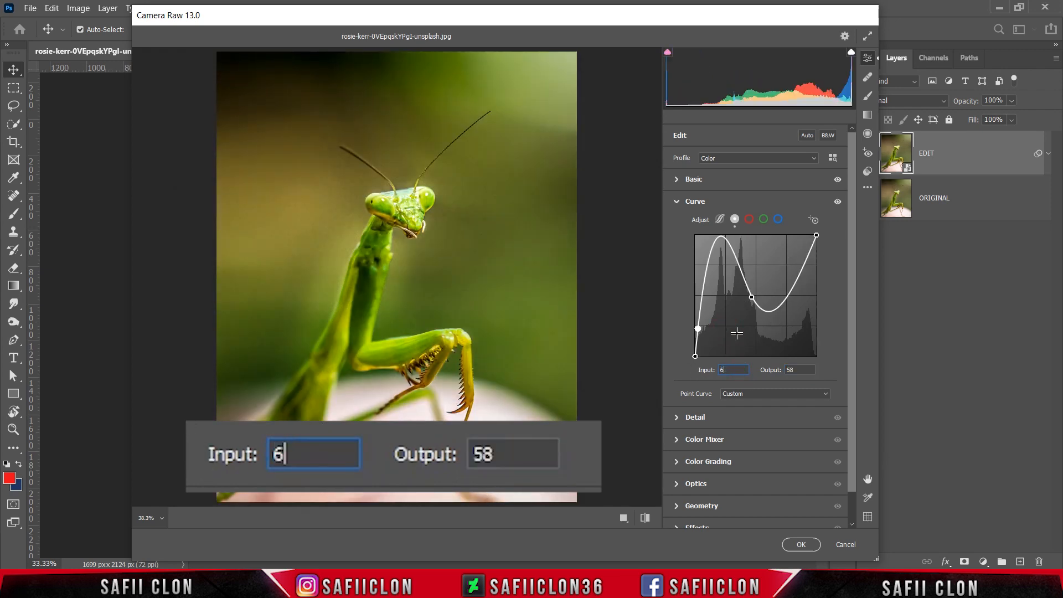
double_click(801, 369)
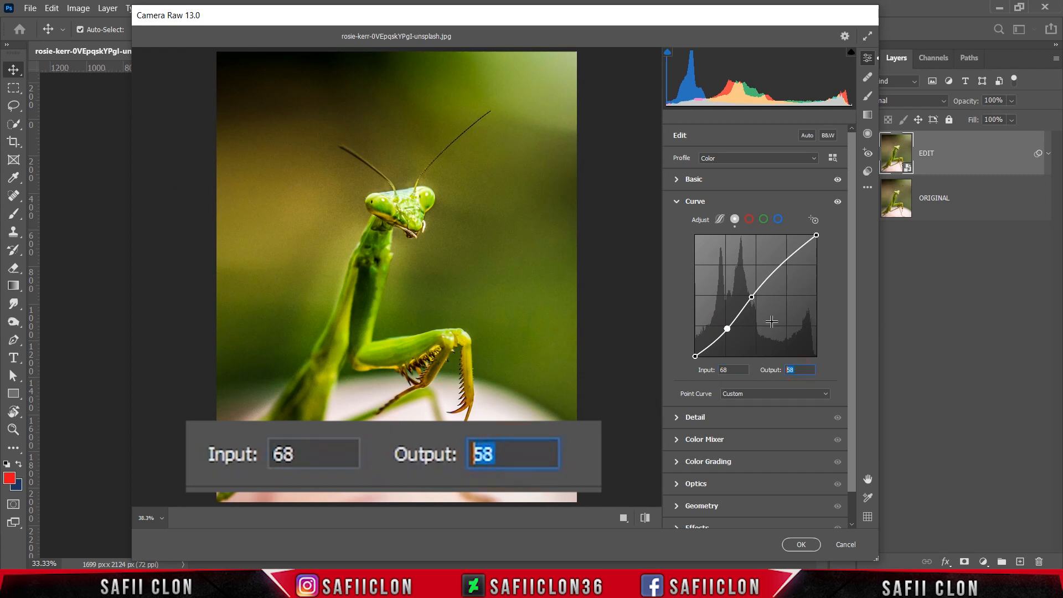
type("56")
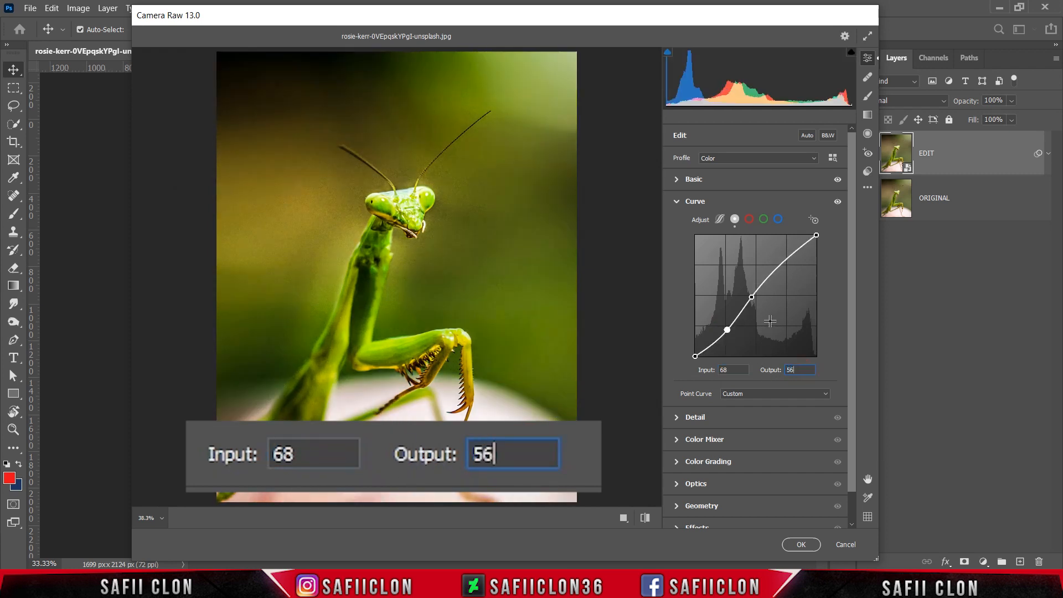
Set the Point Curve's black end point to Input 0 and Output 23.
left_click(696, 357)
double_click(732, 370)
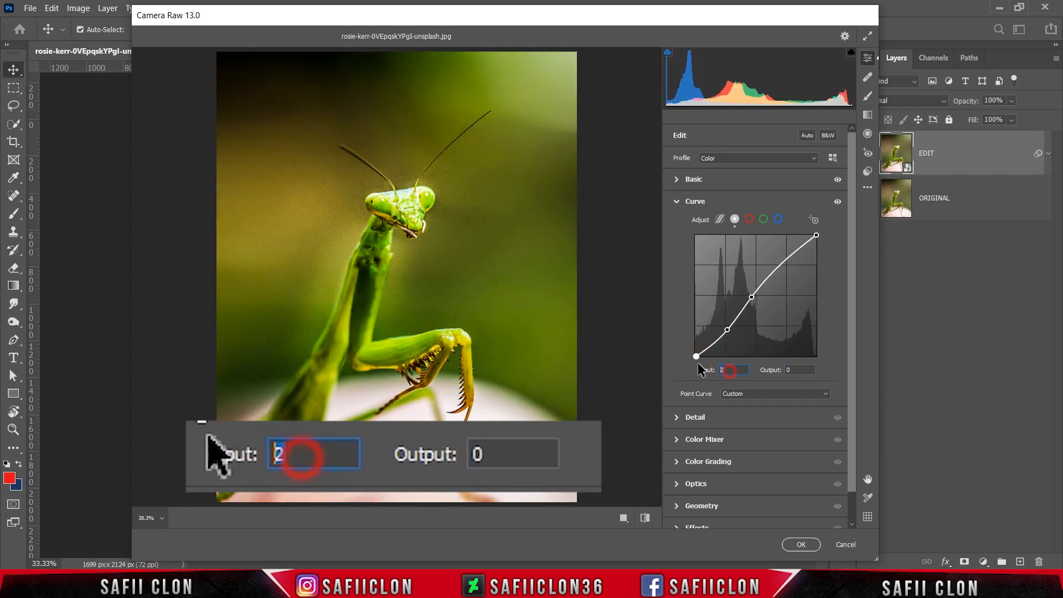
type("0")
double_click(796, 370)
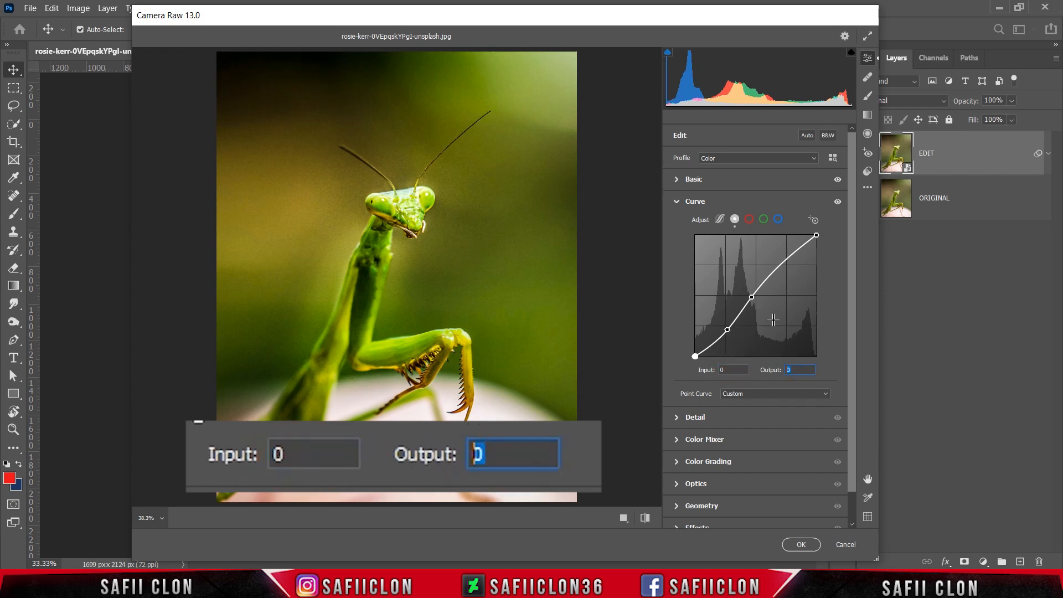
type("23")
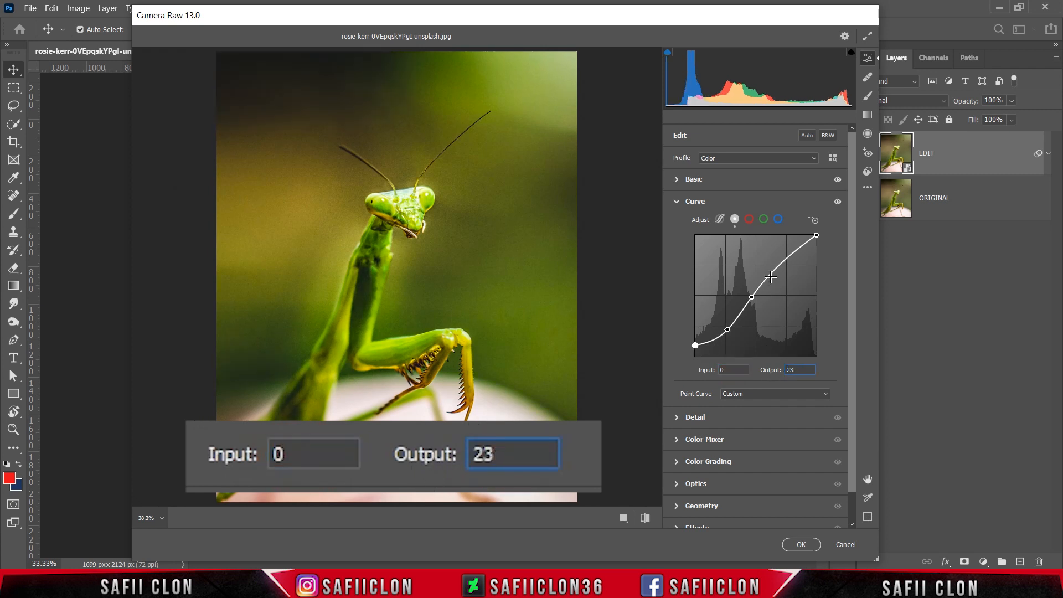
Add a highlight point to the Point Curve with Input 189 and Output 190.
left_click(782, 263)
double_click(733, 370)
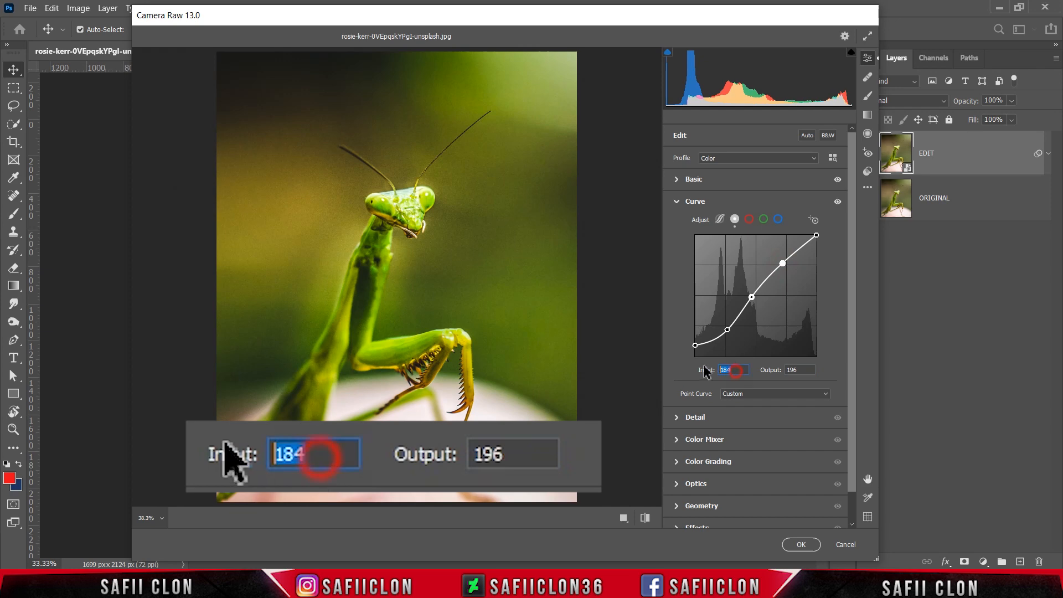
type("189")
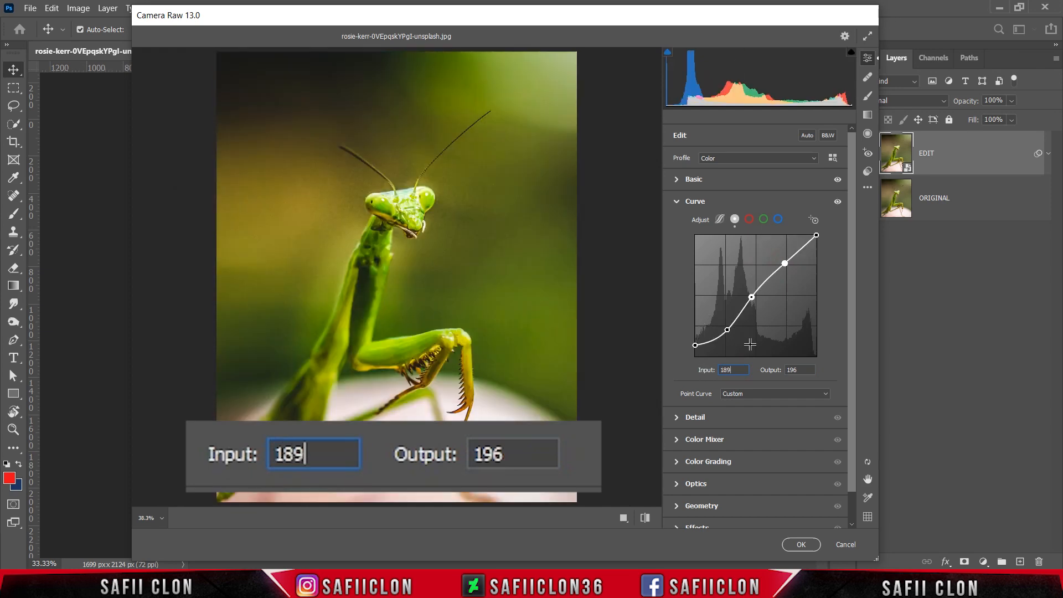
double_click(805, 370)
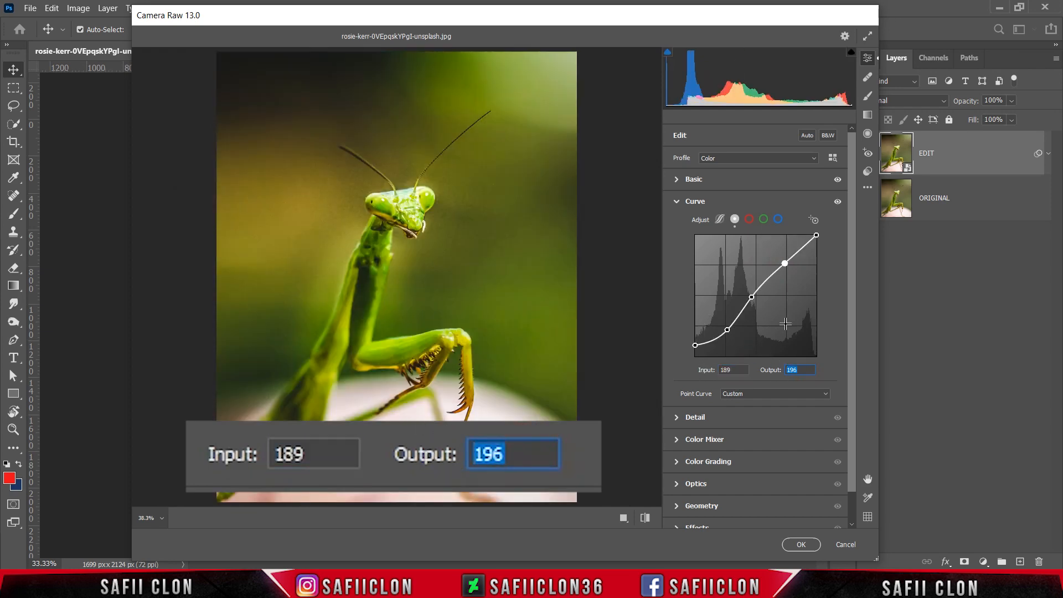
type("190")
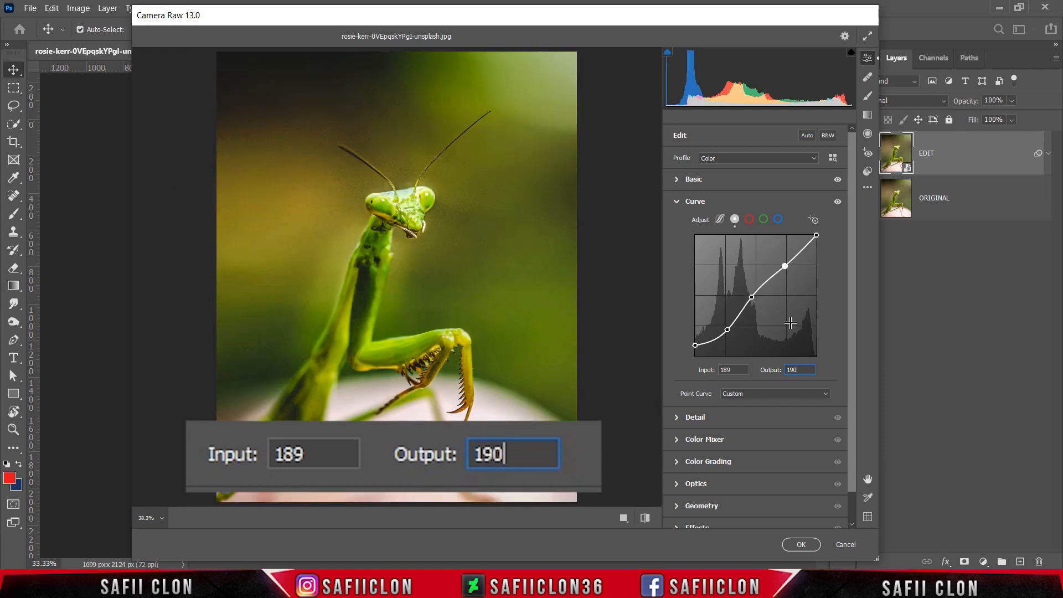
Add a shadow point to the red channel curve with Input 69 and Output 54.
left_click(749, 219)
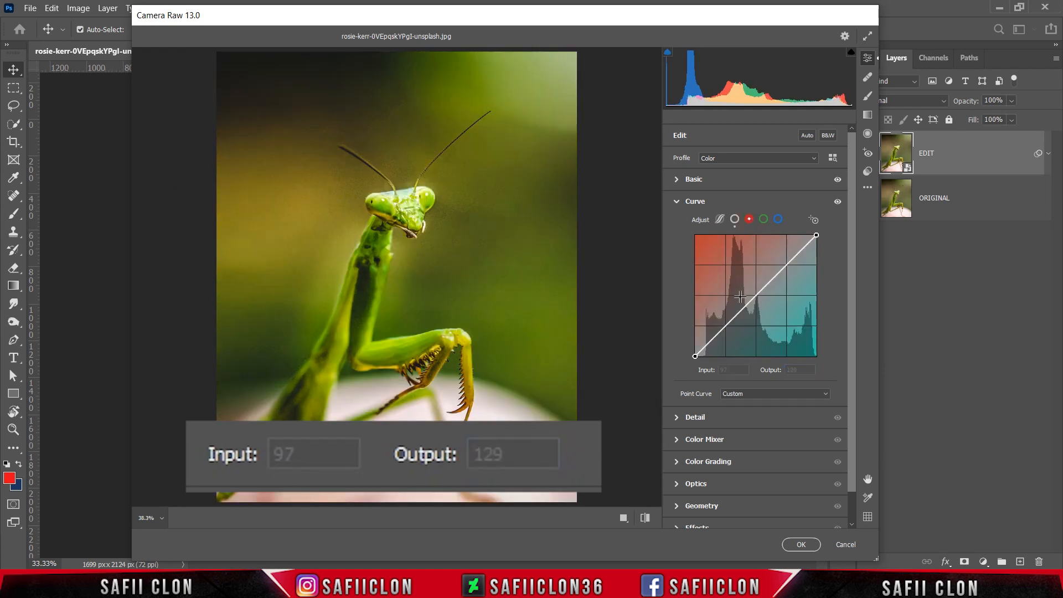
left_click(729, 325)
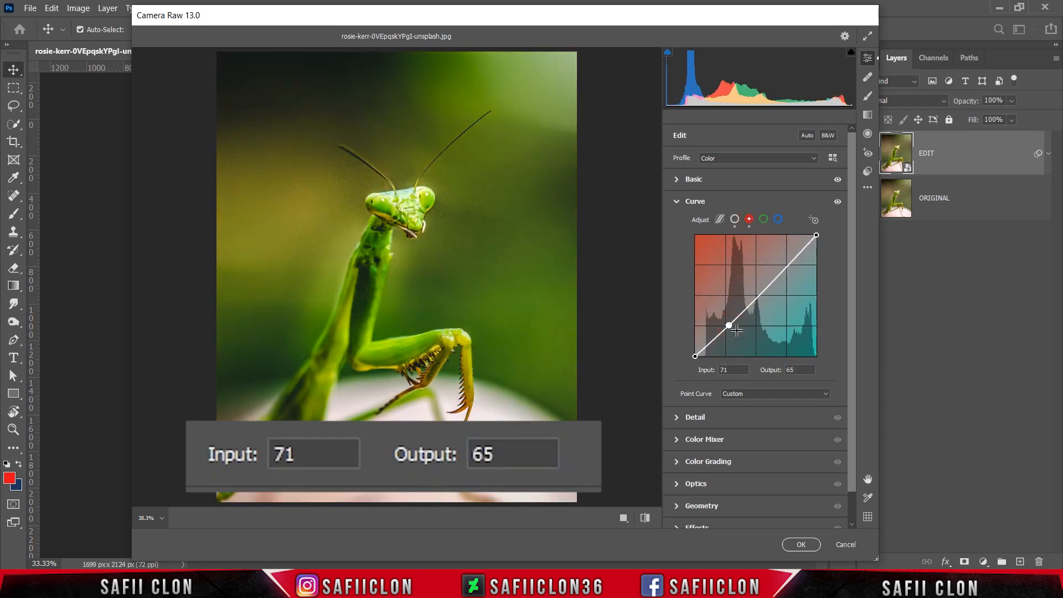
left_click(741, 370)
type("69")
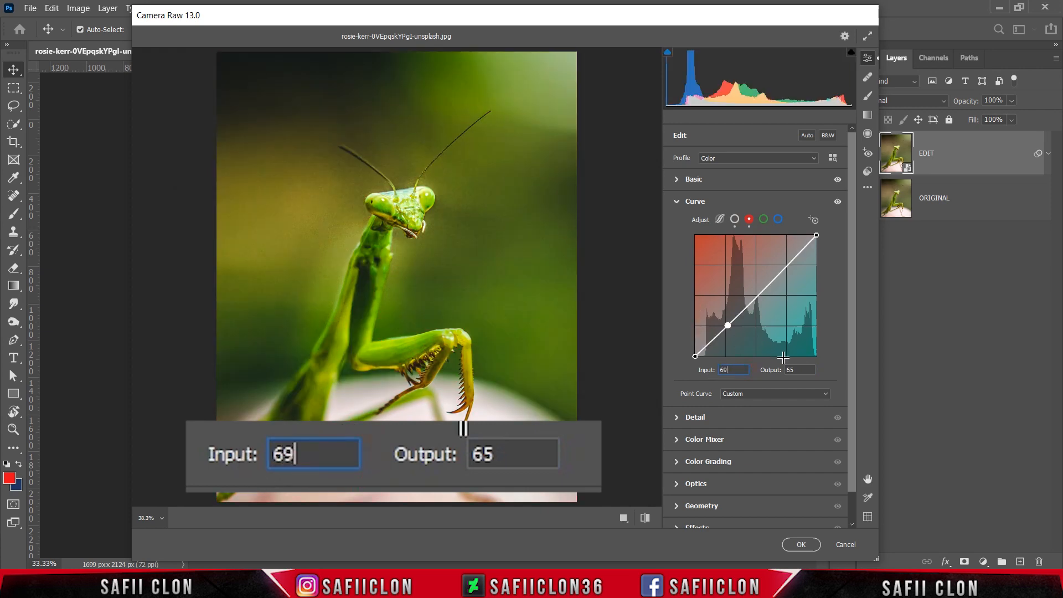
left_click(800, 370)
type("54")
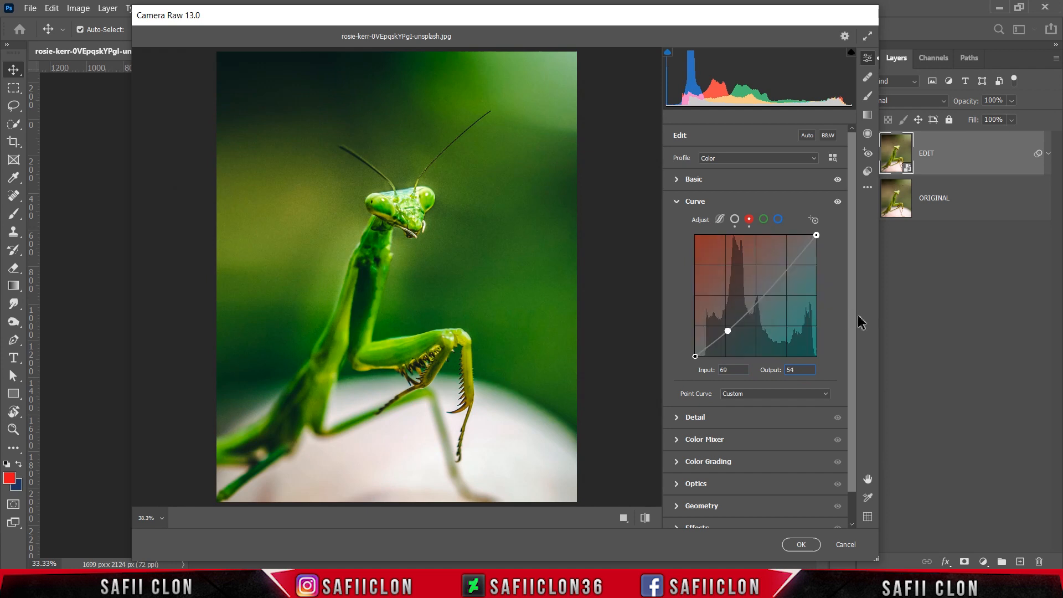
In the Detail settings, set Sharpening to 16, Noise Reduction to 19 and Color Noise Reduction to 26.
left_click_drag(851, 324, 848, 360)
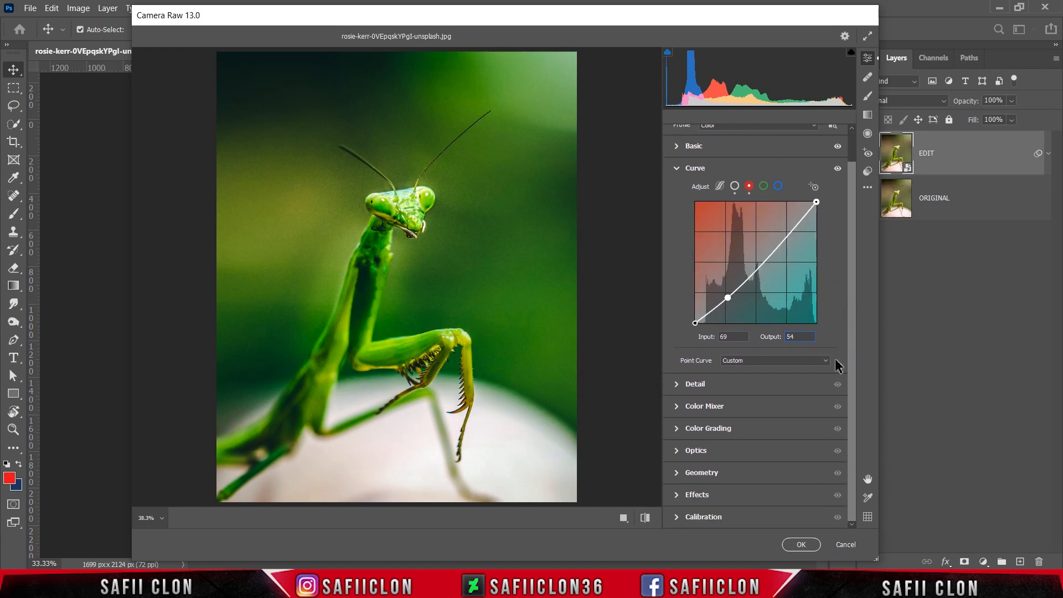
left_click(708, 387)
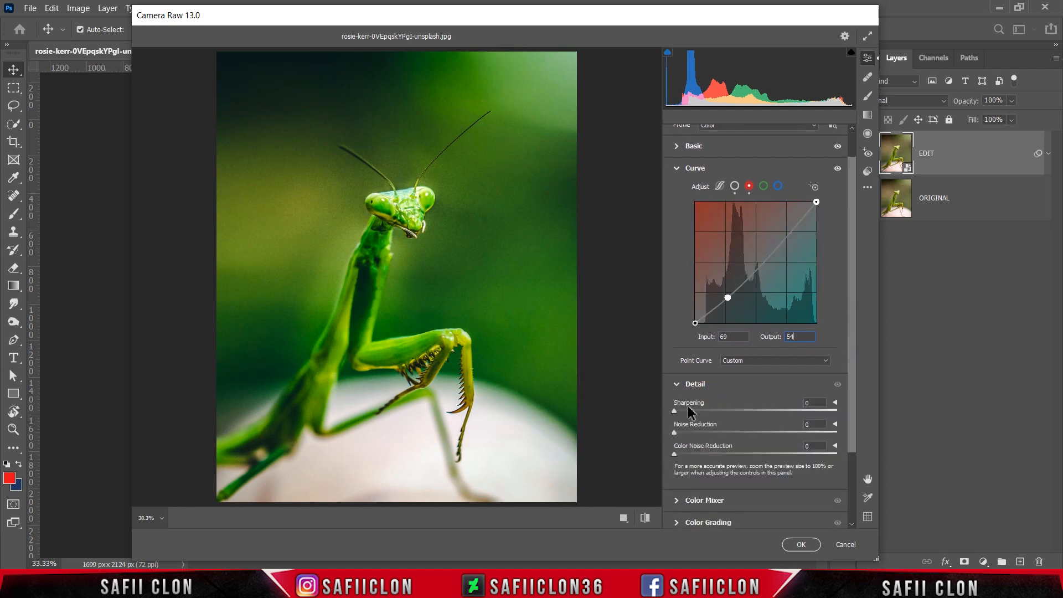
left_click_drag(676, 414, 706, 434)
left_click_drag(676, 454, 712, 454)
Set the Color Mixer's HSL Hue values to Reds +11, Oranges -16, Yellows +29 and Greens +24.
left_click_drag(855, 369, 855, 440)
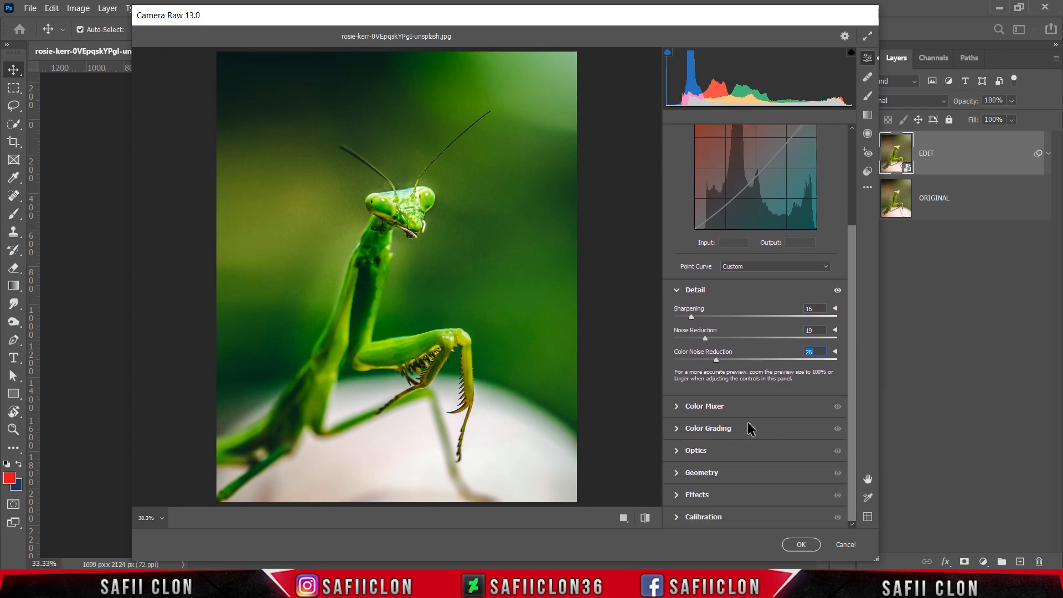
left_click(703, 409)
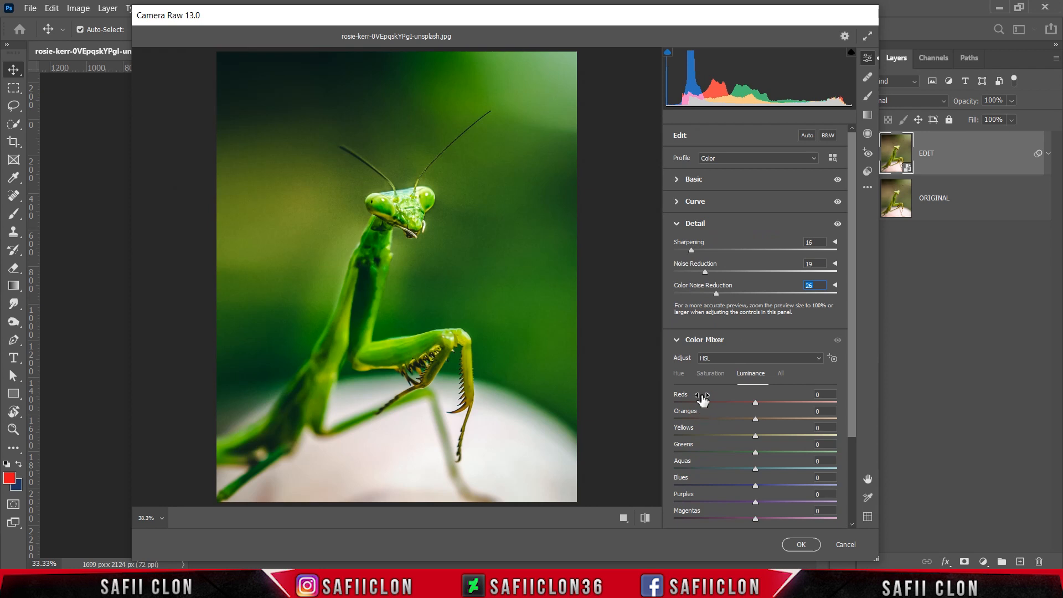
left_click(680, 374)
left_click_drag(853, 371, 857, 427)
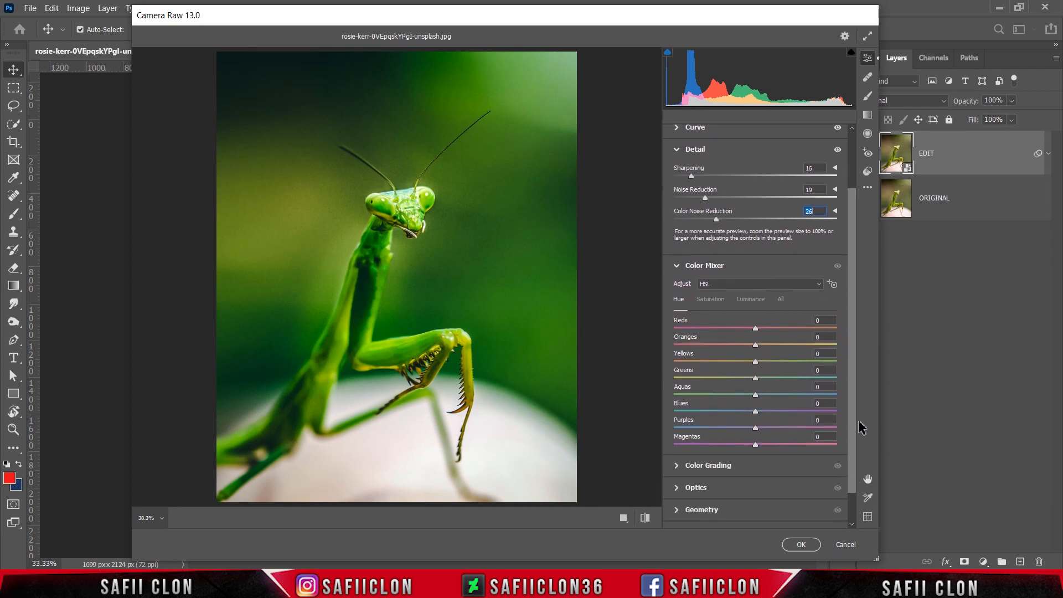
left_click_drag(756, 330, 752, 344)
left_click_drag(756, 361, 772, 367)
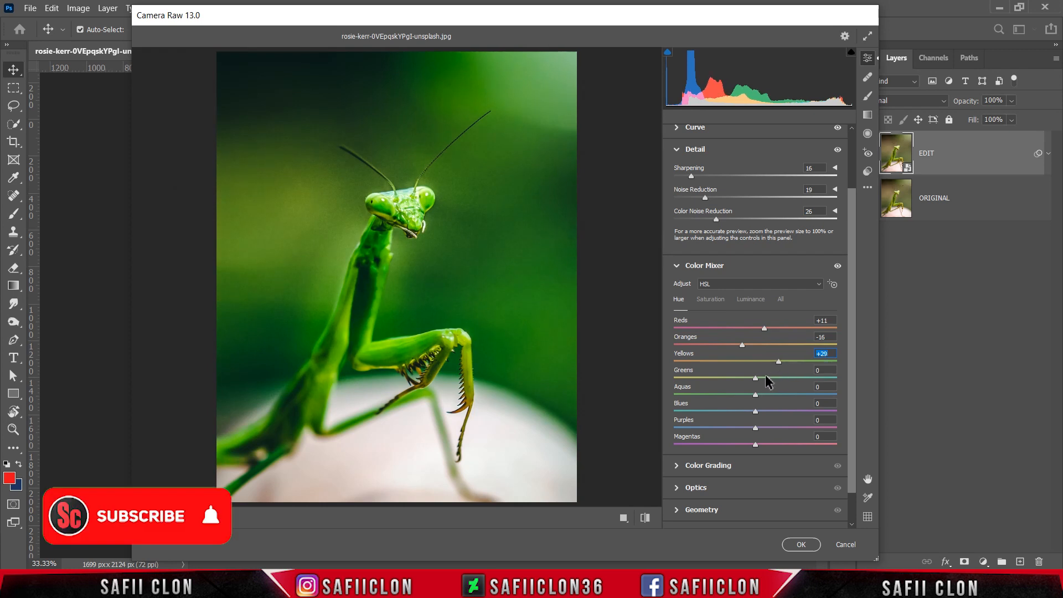
left_click_drag(755, 378, 778, 381)
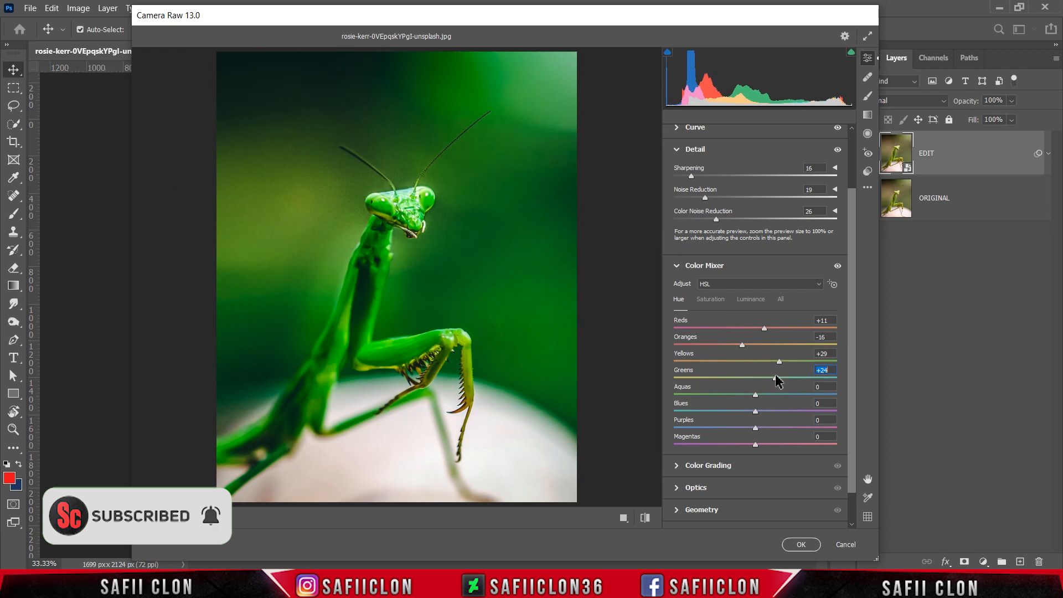
Set the Color Mixer's Saturation values to Reds +3, Oranges +9, Yellows +39 and Greens +24.
left_click(714, 300)
left_click_drag(747, 329, 765, 345)
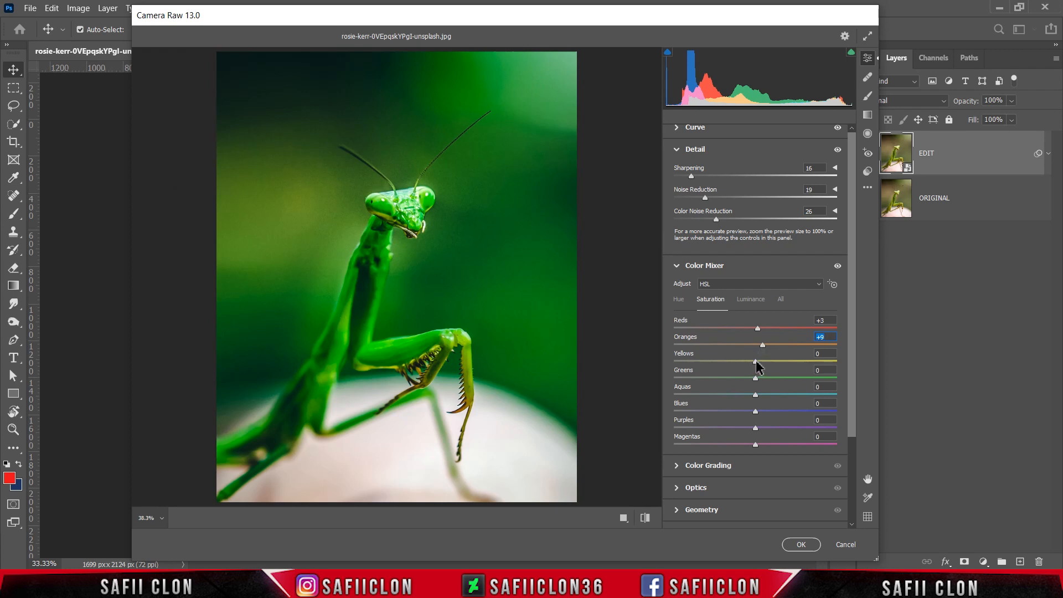
left_click_drag(757, 362, 778, 367)
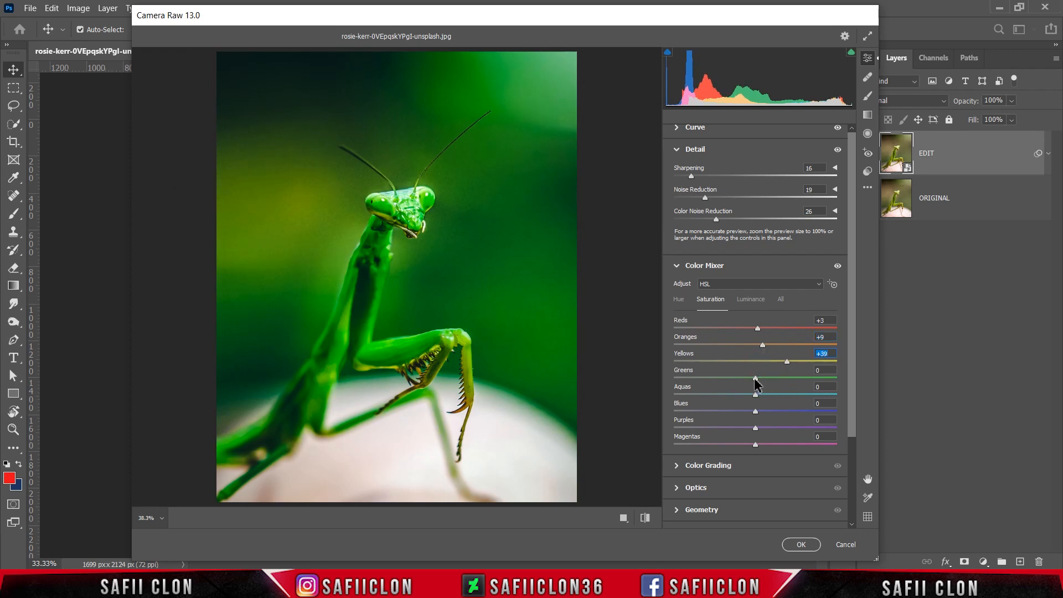
left_click_drag(755, 379, 773, 379)
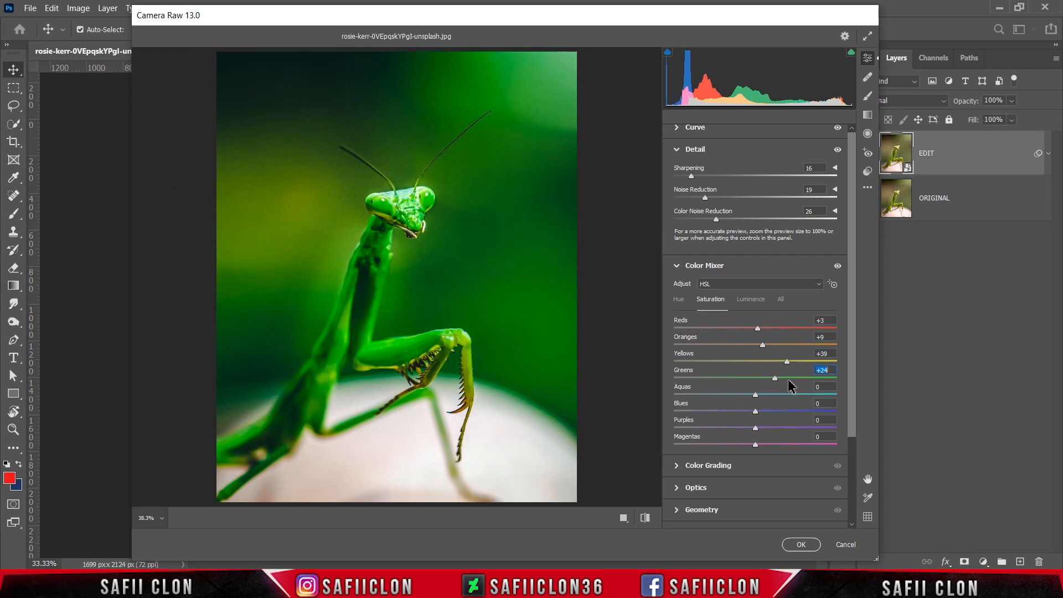
Set the Color Mixer's Luminance values to Reds -8, Oranges -9, Yellows +10 and Greens -15.
left_click(752, 300)
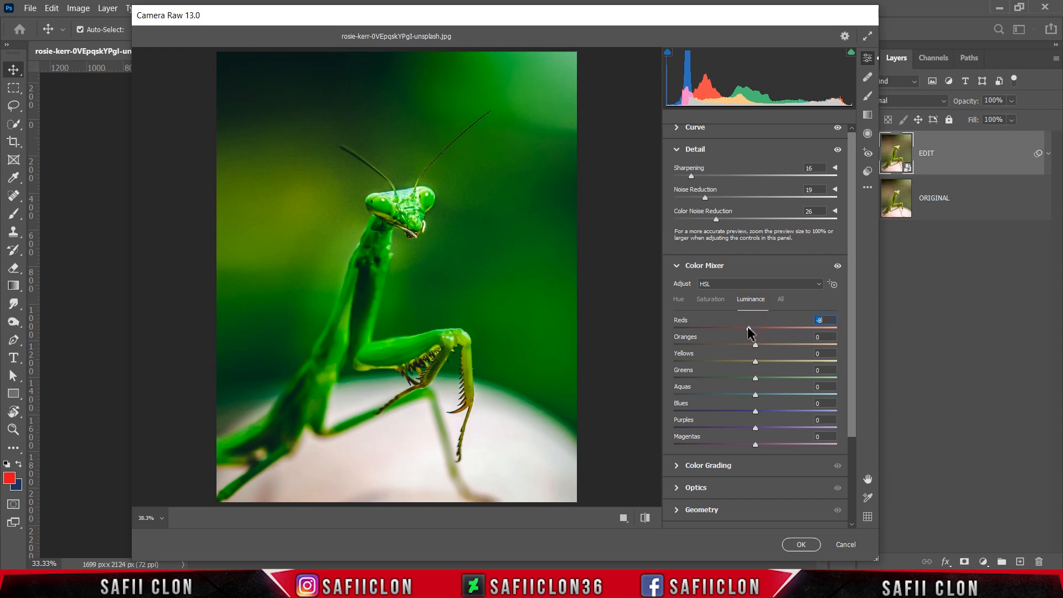
left_click_drag(758, 347, 753, 347)
left_click_drag(756, 359, 767, 359)
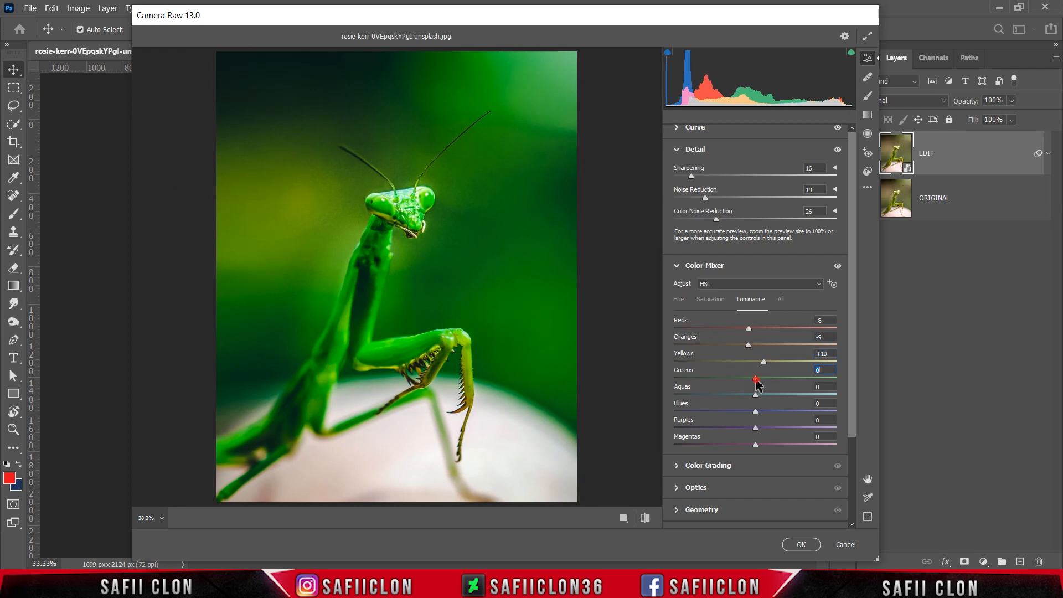
left_click_drag(757, 380, 745, 380)
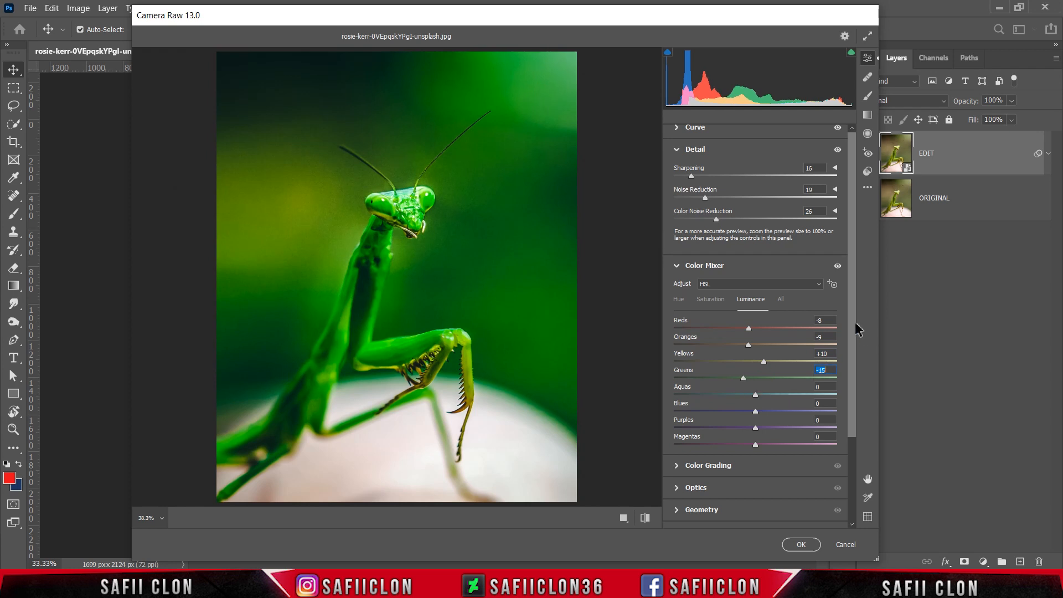
Color grade the shadows with Hue 98 and Saturation 10, using Blending 96 and Balance +13.
left_click_drag(852, 320, 852, 423)
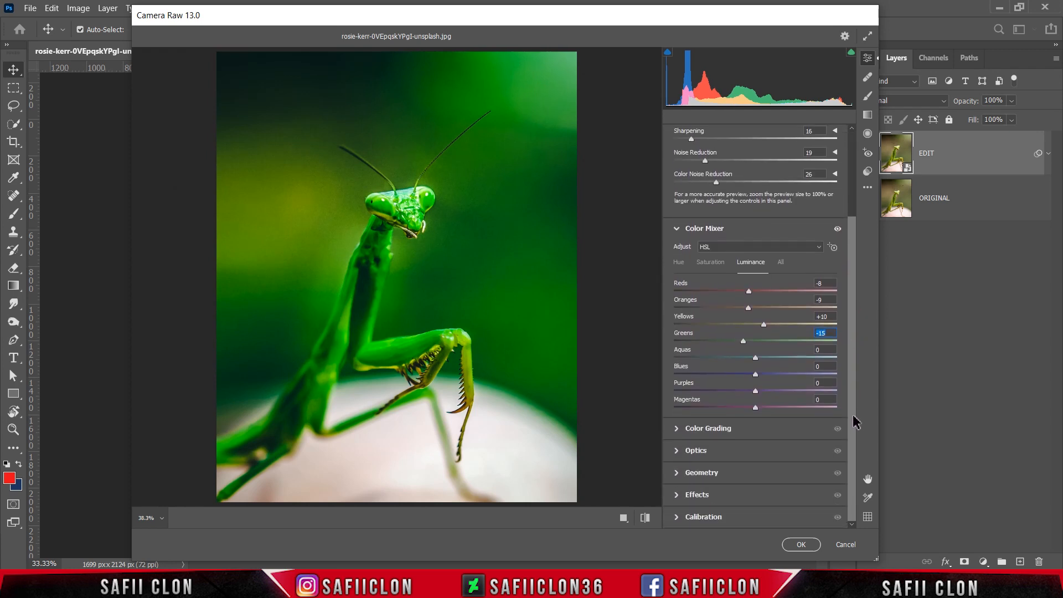
left_click(714, 432)
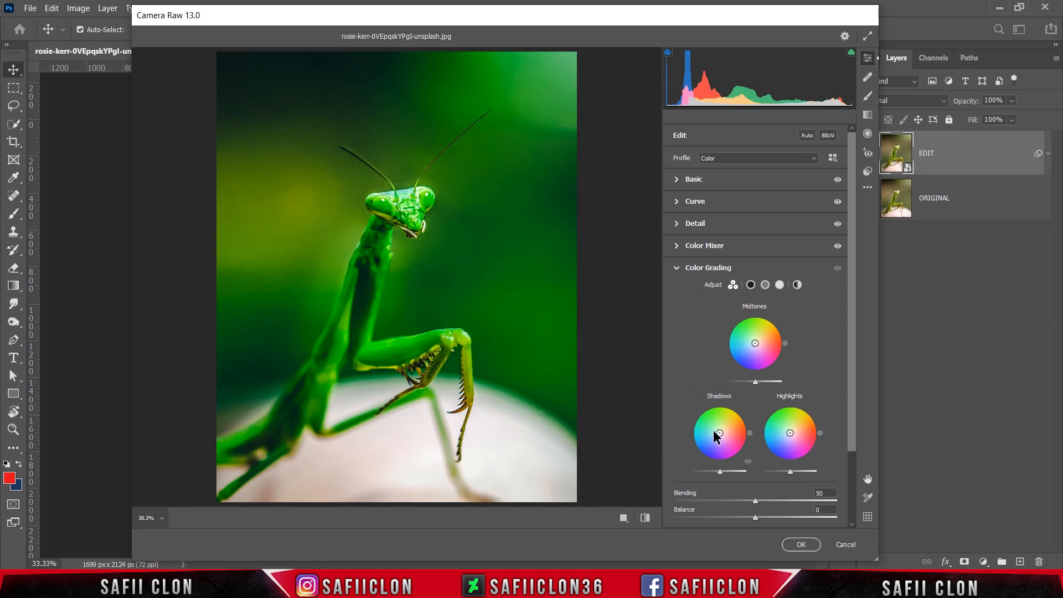
left_click(751, 285)
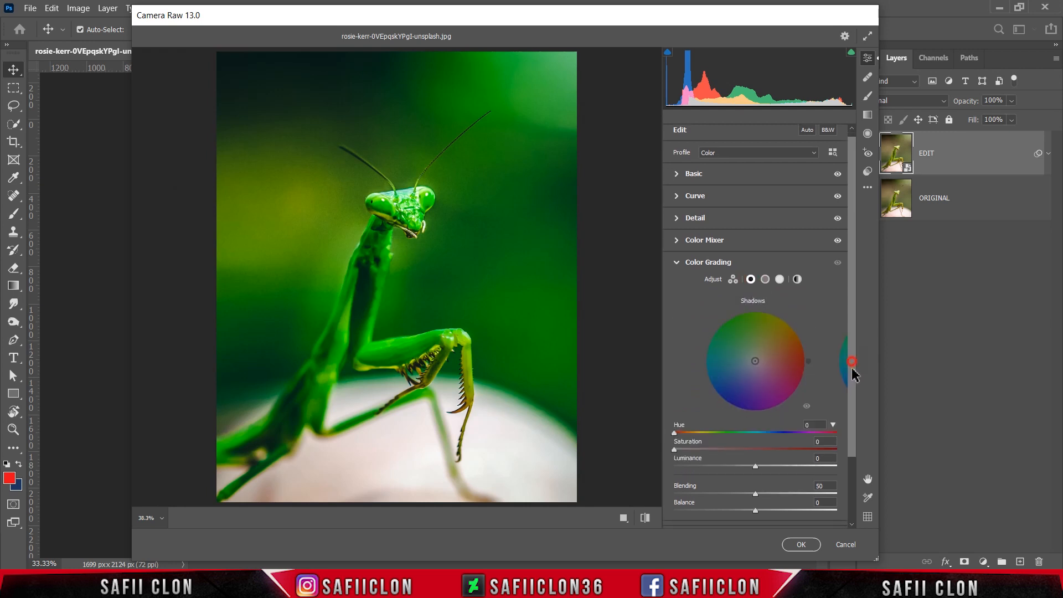
left_click_drag(848, 357, 859, 438)
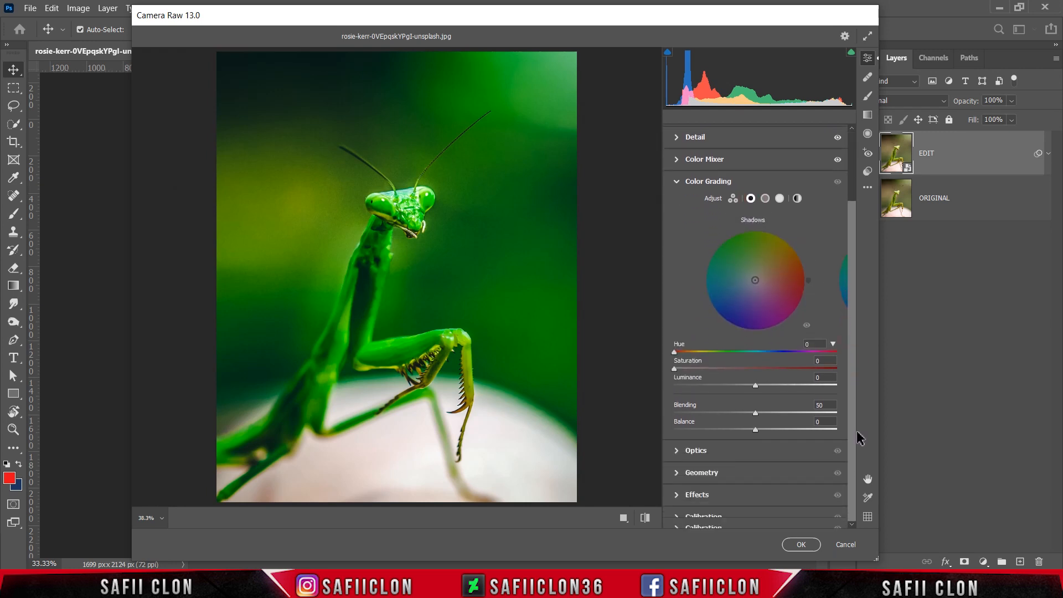
left_click(675, 351)
left_click_drag(676, 354, 721, 359)
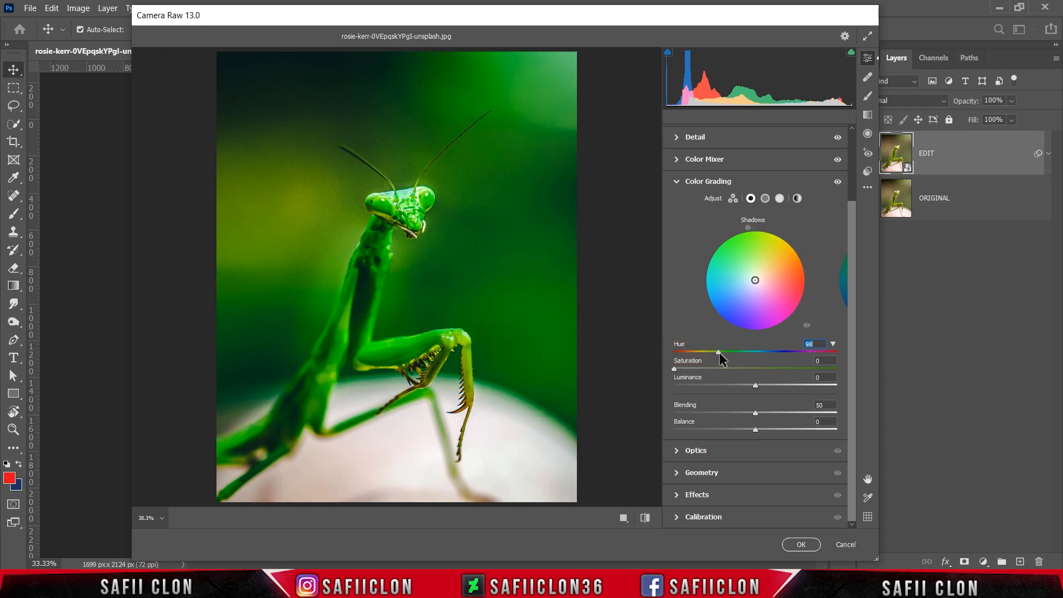
left_click_drag(675, 369, 692, 372)
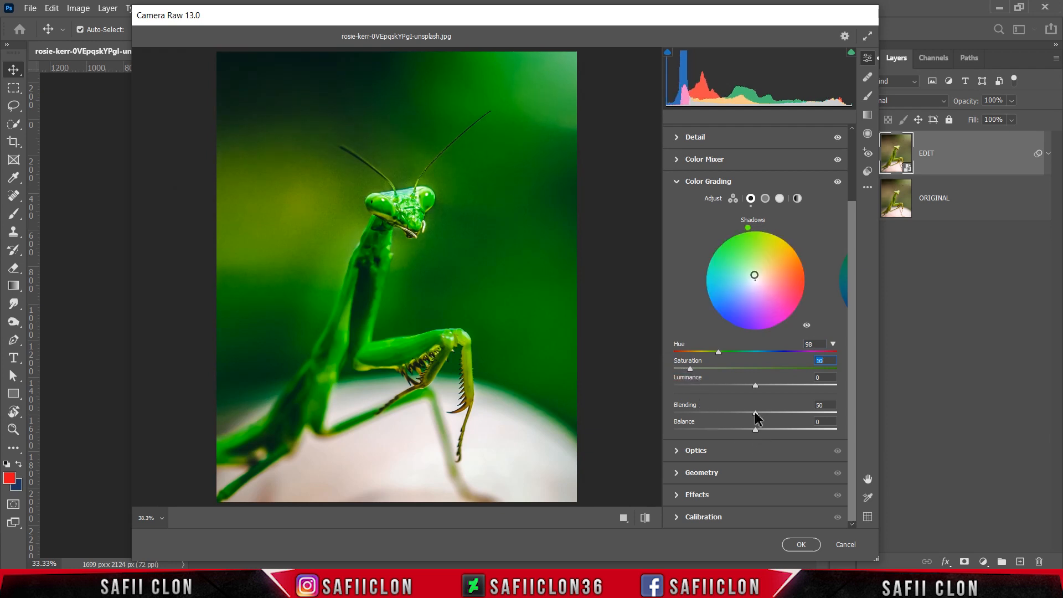
left_click_drag(756, 414, 828, 411)
left_click_drag(756, 430, 767, 434)
In Calibration, set Red Primary Hue to +18, Green Primary Hue to -8 and Saturation to -12, and Blue Primary Hue to -13.
left_click_drag(852, 407, 852, 421)
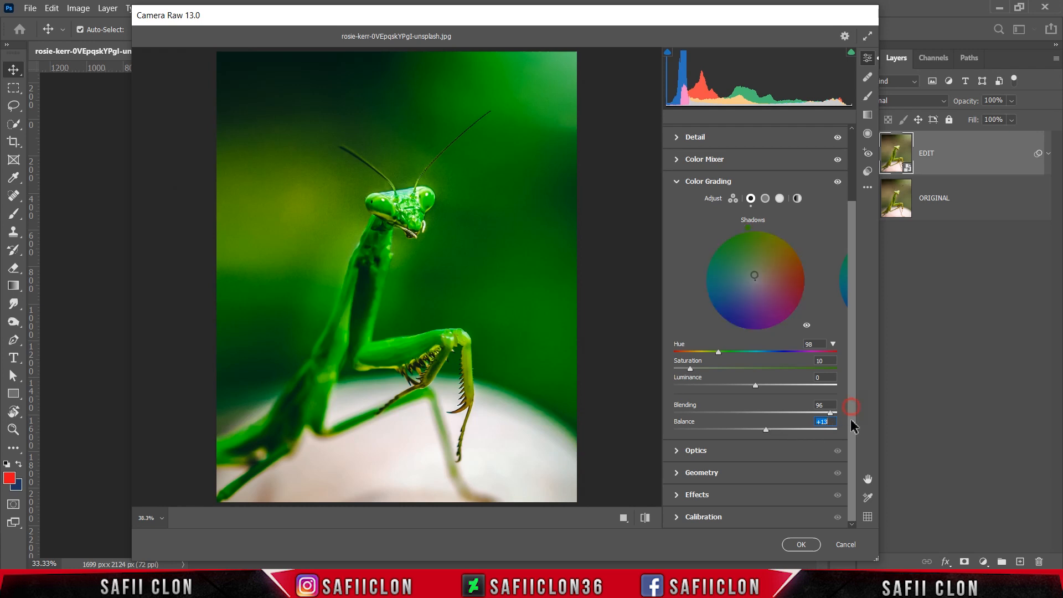
left_click(712, 523)
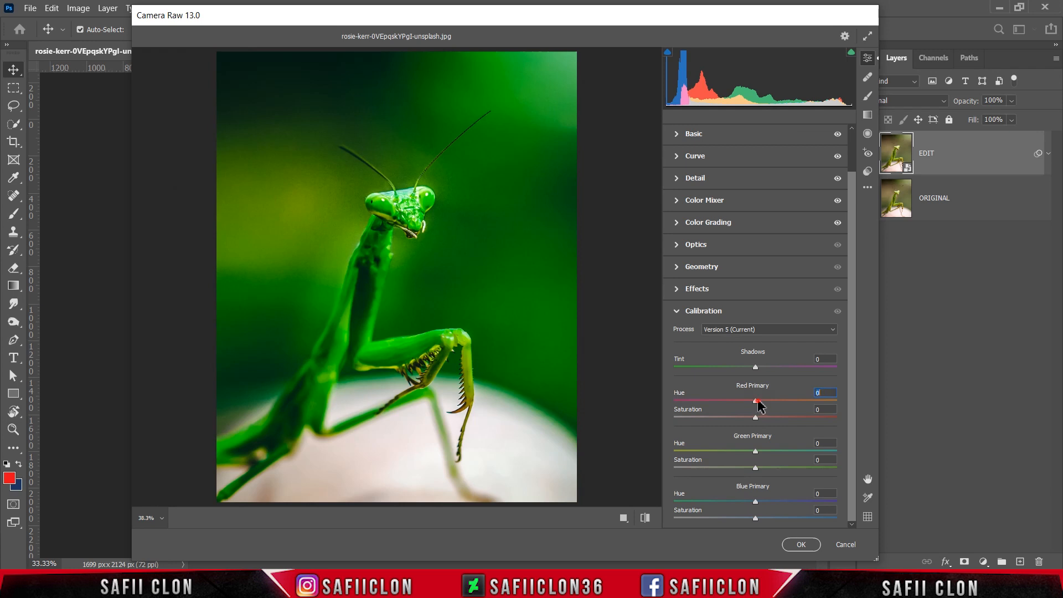
left_click_drag(759, 406, 774, 406)
left_click_drag(756, 452, 748, 456)
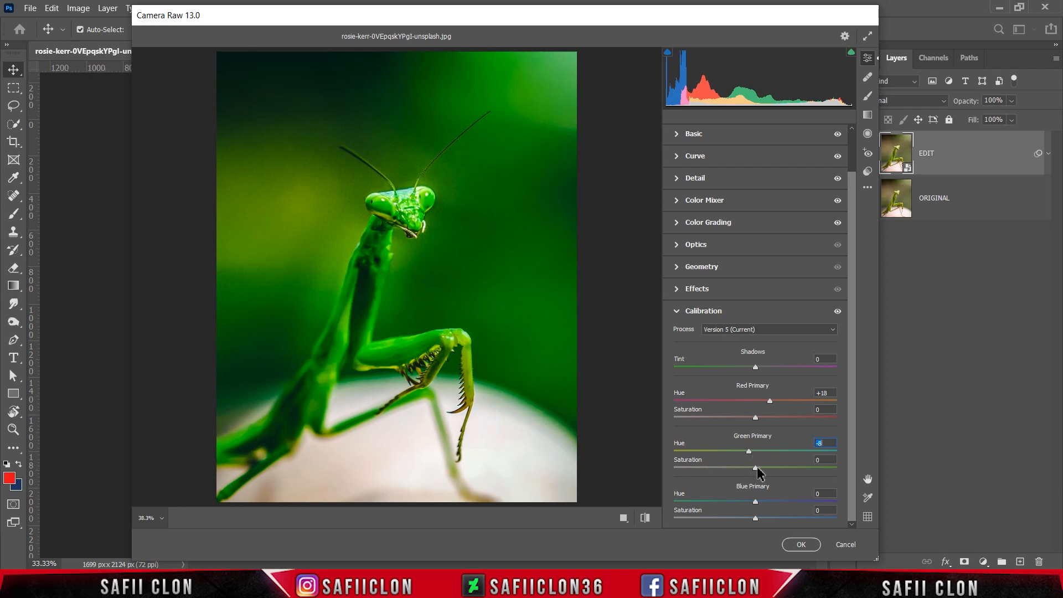
left_click_drag(755, 468, 745, 501)
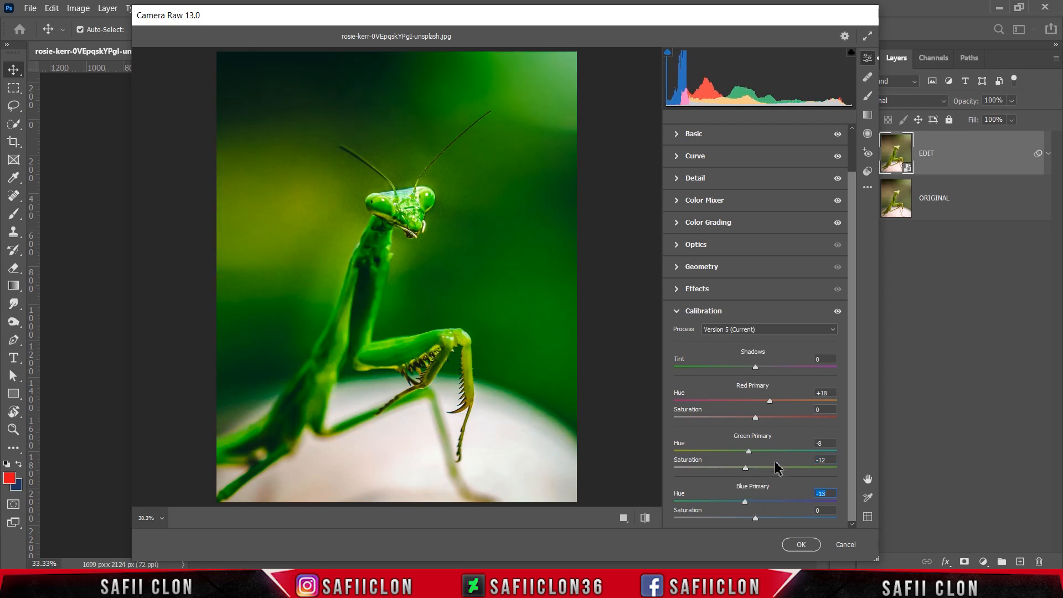
Compare the photo in the before/after views and apply the Camera Raw adjustments to the EDIT layer.
left_click(646, 518)
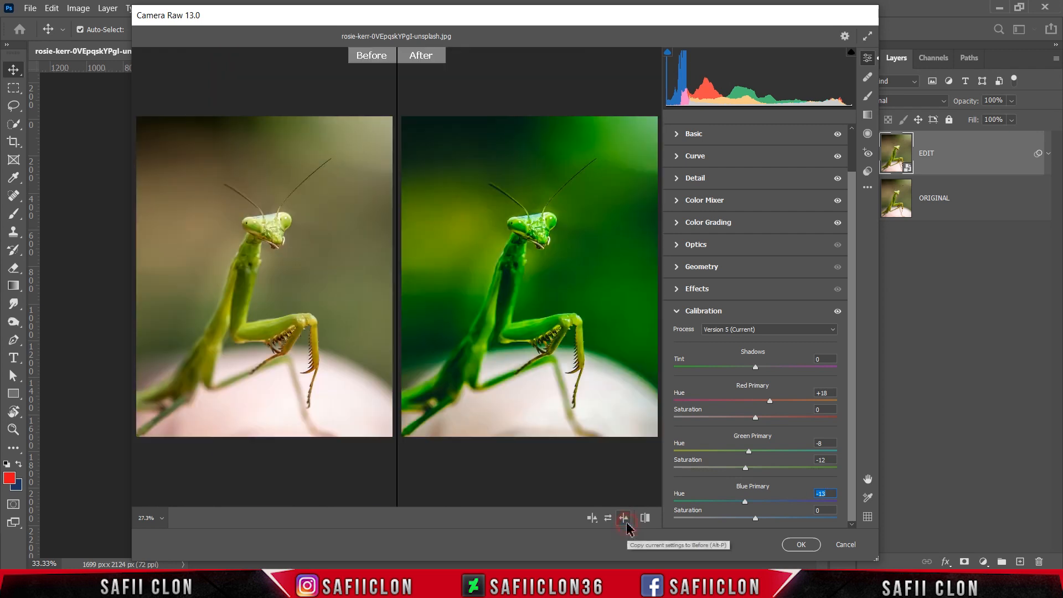
left_click(596, 520)
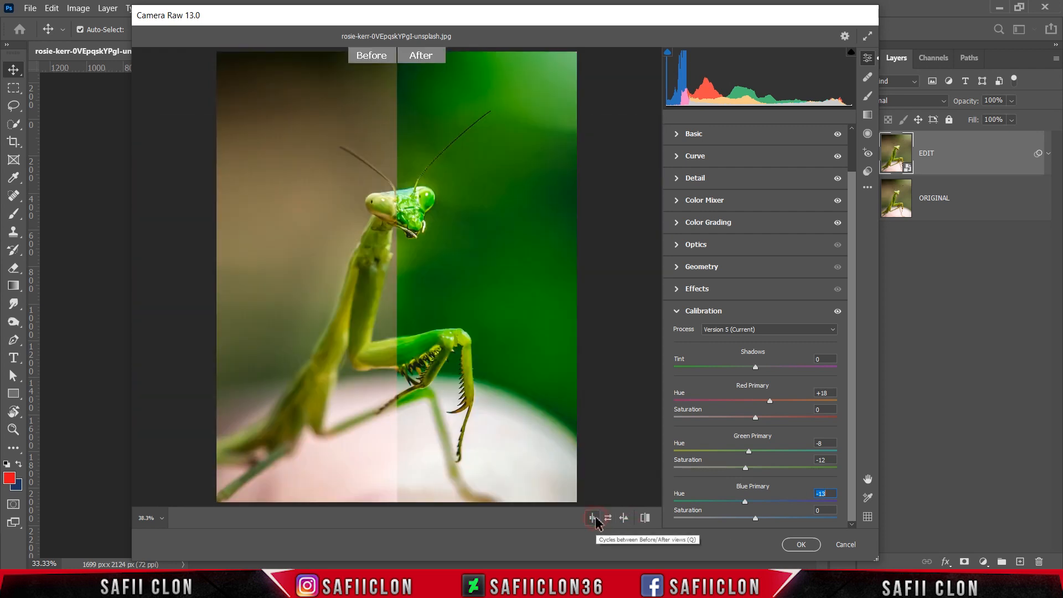
left_click(596, 519)
left_click(596, 520)
left_click(596, 520)
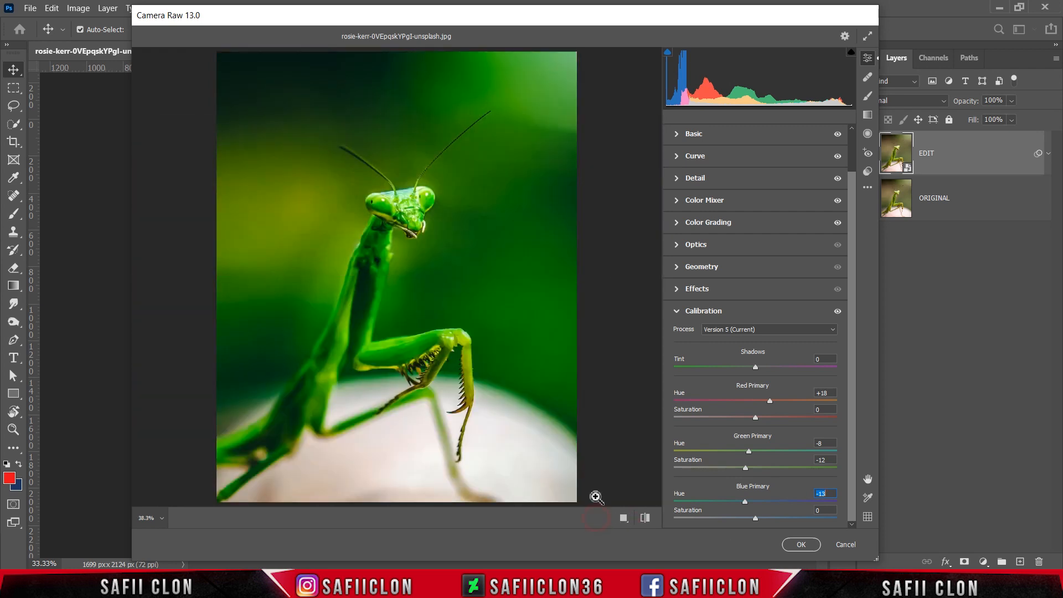
left_click(791, 544)
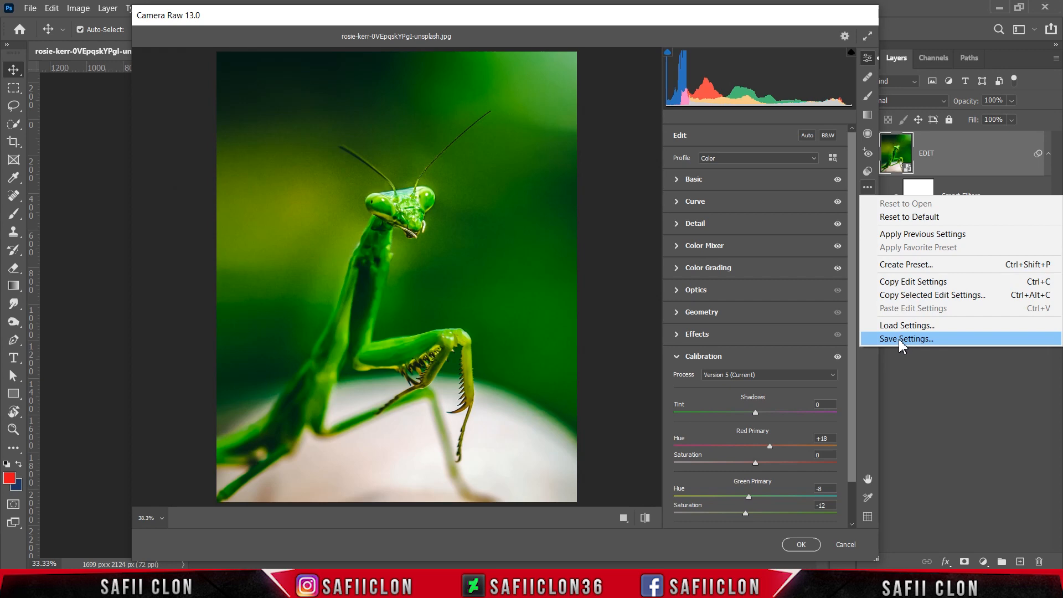
Save the default subset of Camera Raw settings as MACRO.xmp in the MACRO 2 folder and apply the adjustments to the mantis photo.
left_click(899, 339)
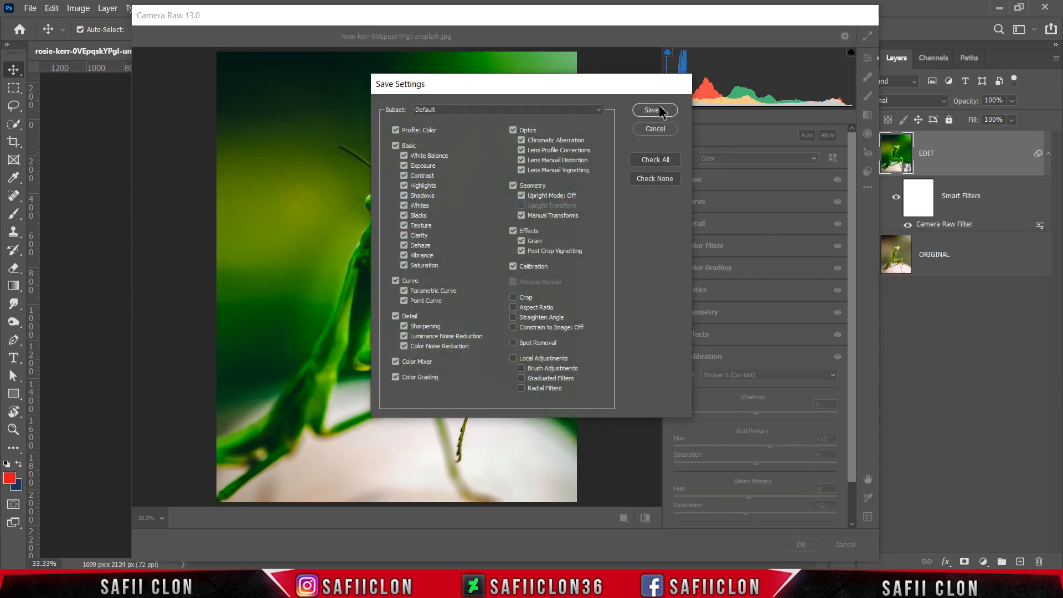
left_click(655, 110)
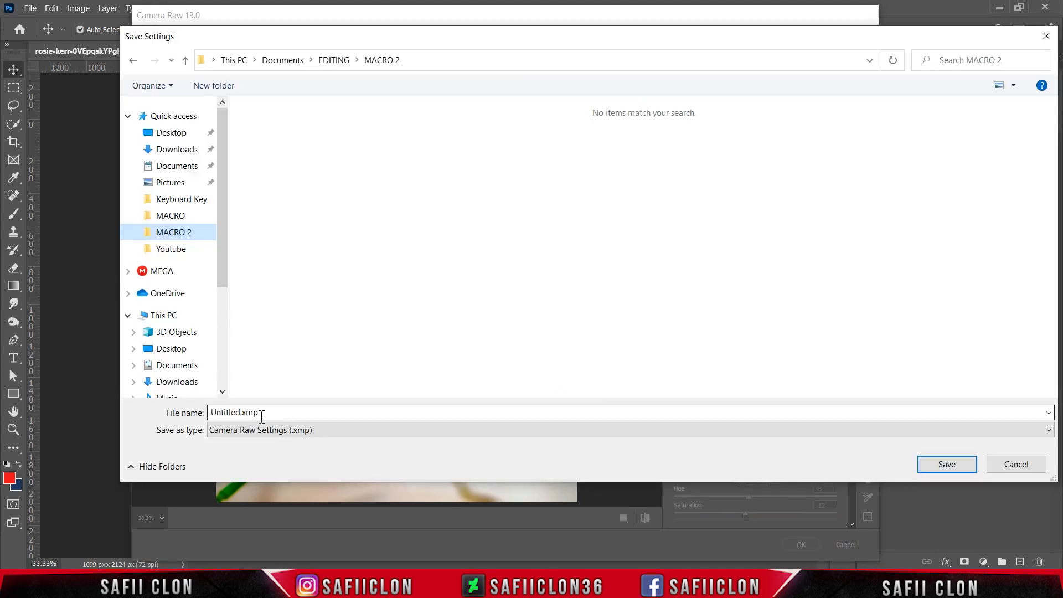
double_click(261, 415)
type("MAC")
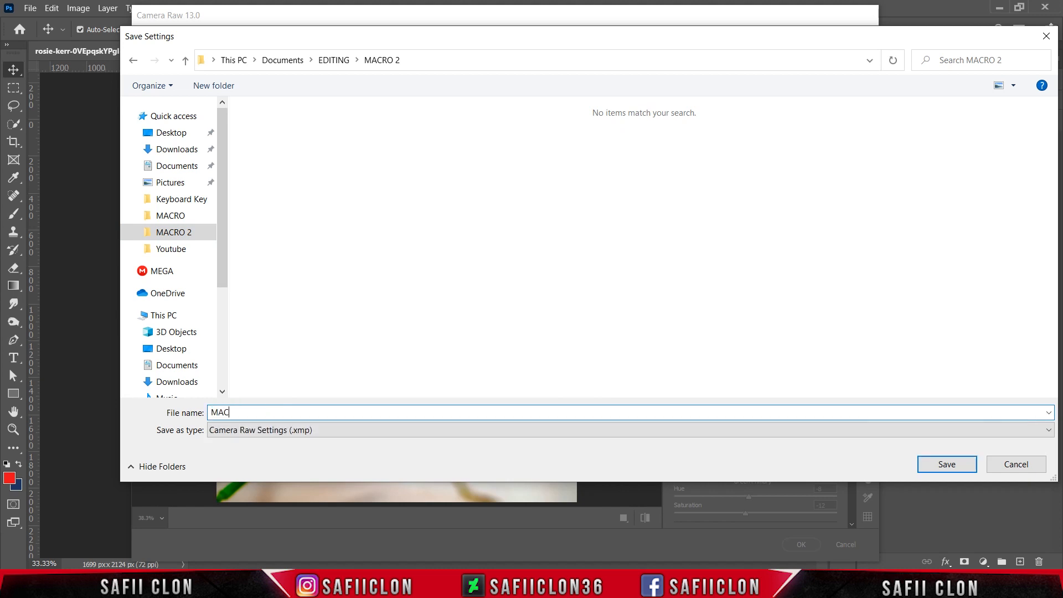
type("RO")
double_click(268, 411)
left_click(939, 464)
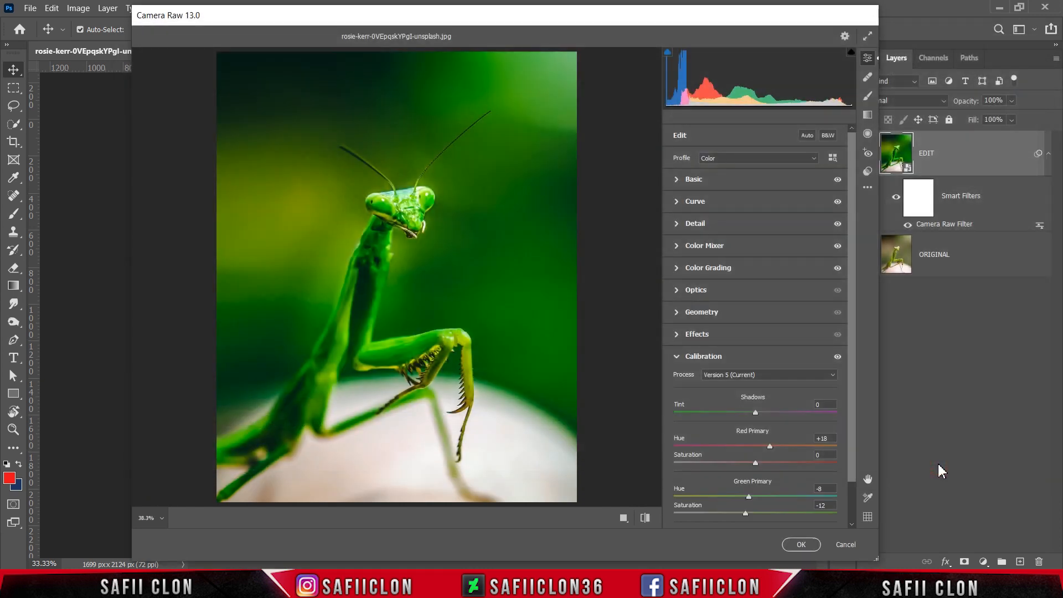
left_click(802, 545)
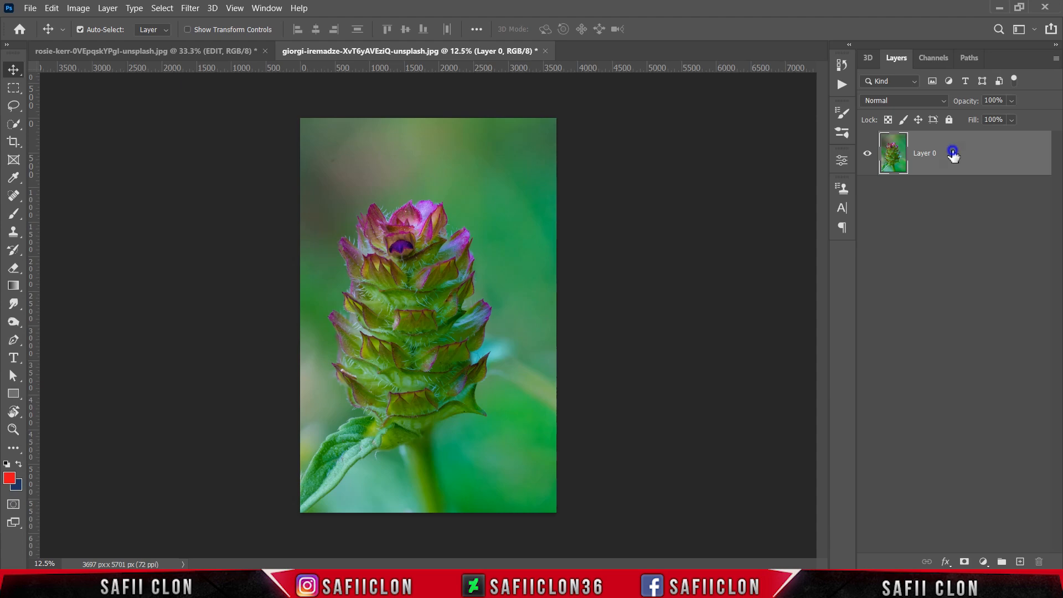
Duplicate Layer 0 of the flower photo and rename the copy EDIT.
right_click(952, 155)
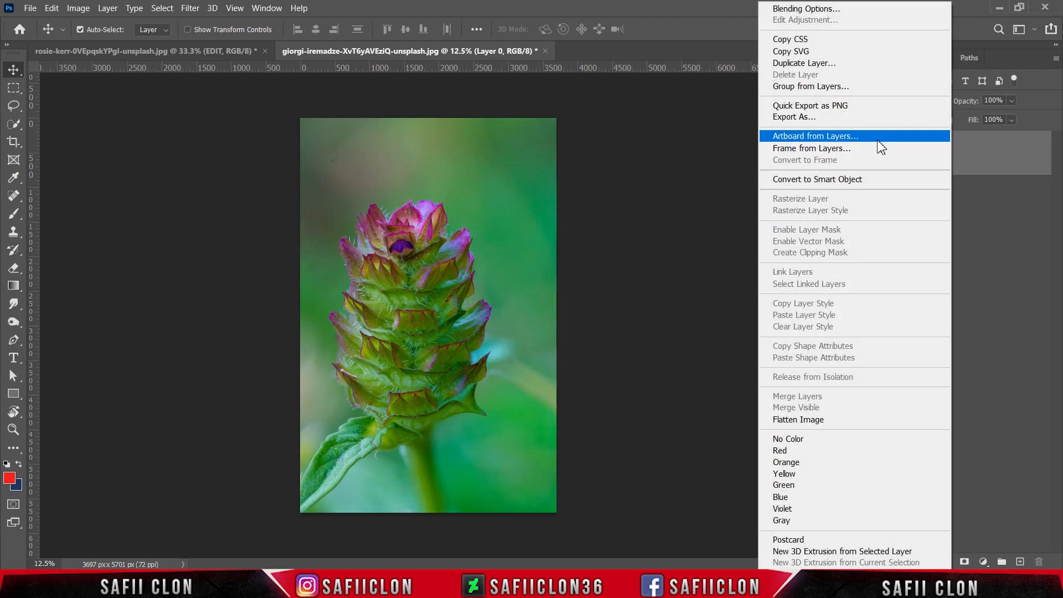
left_click(791, 63)
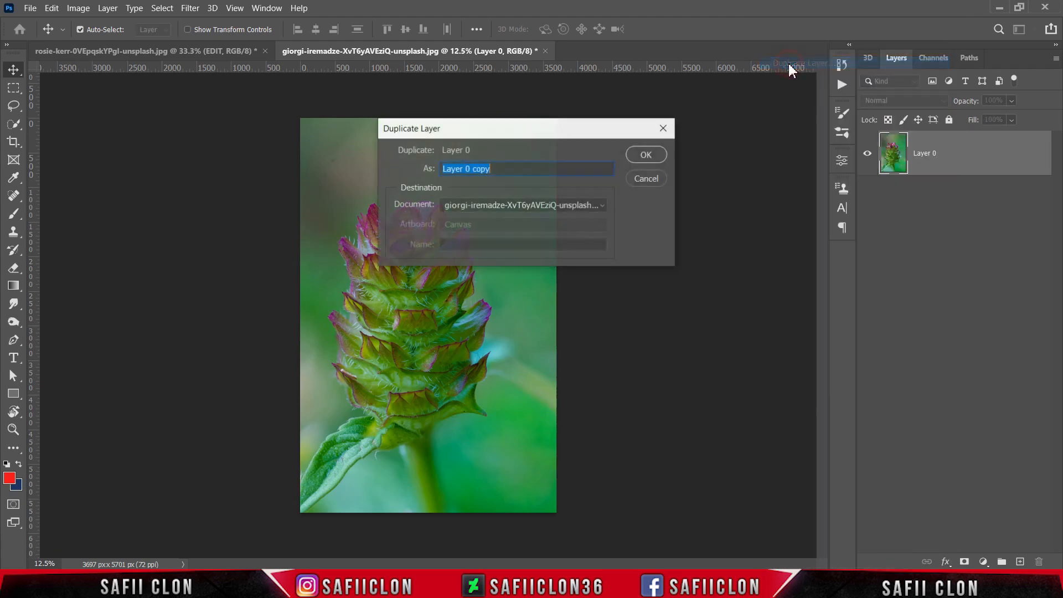
left_click(644, 155)
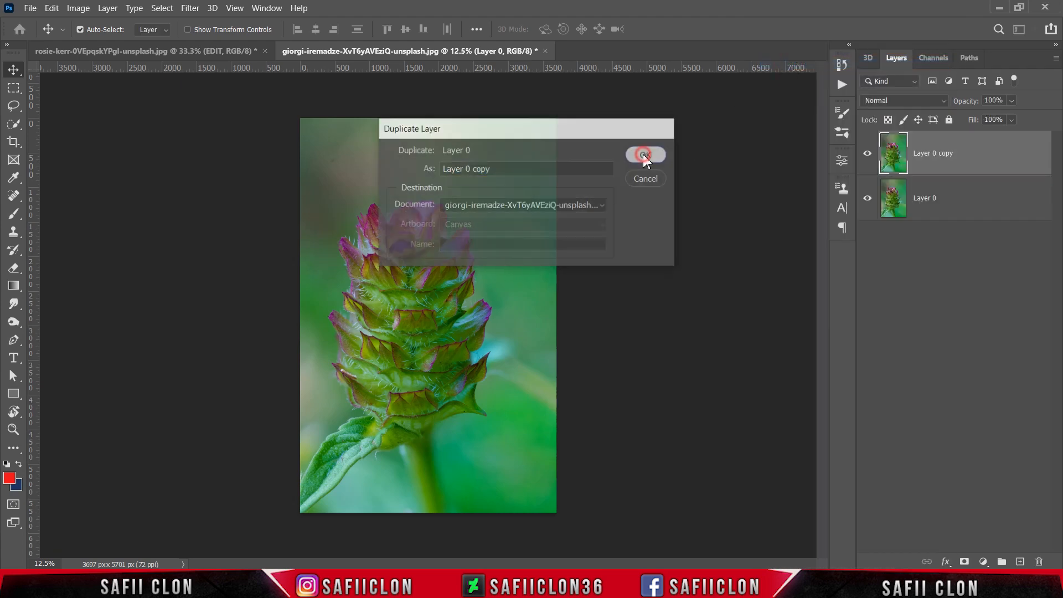
double_click(934, 155)
type("EDIT")
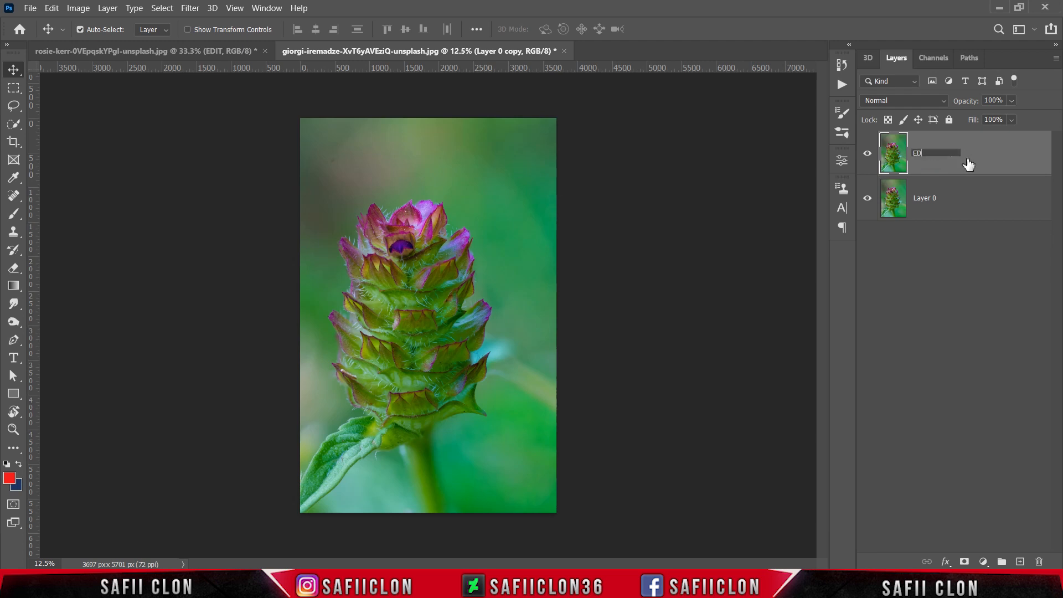
left_click(972, 160)
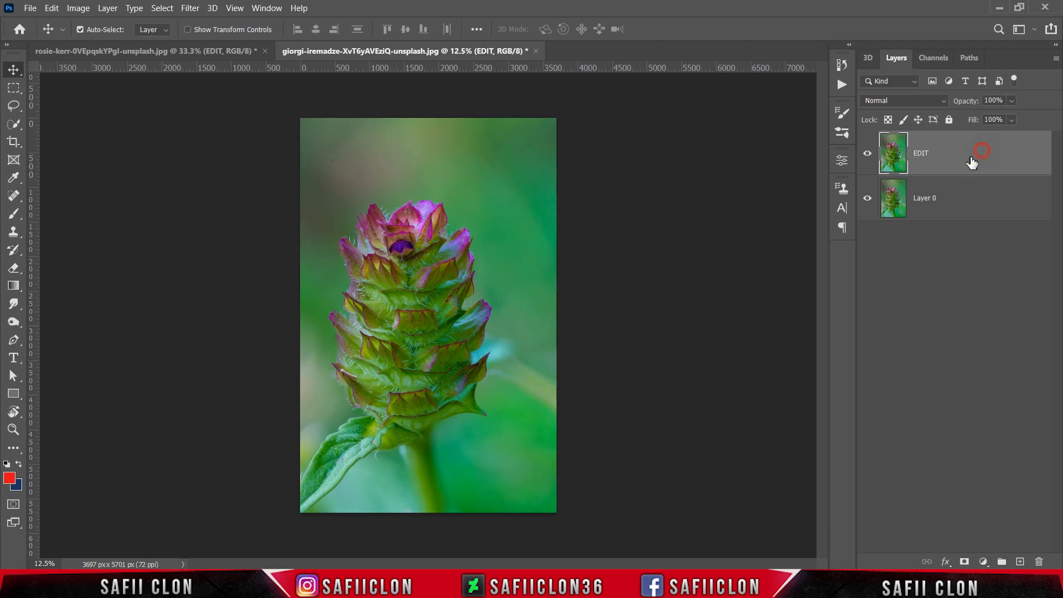
Rename the flower photo's bottom layer ORIGINAL.
left_click(924, 201)
double_click(934, 199)
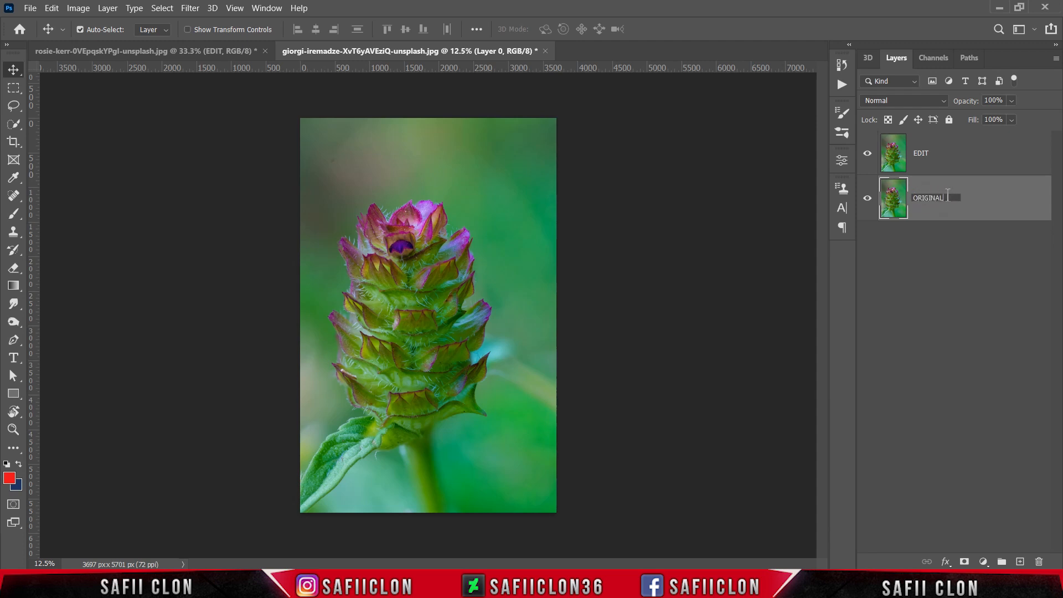
key("Return")
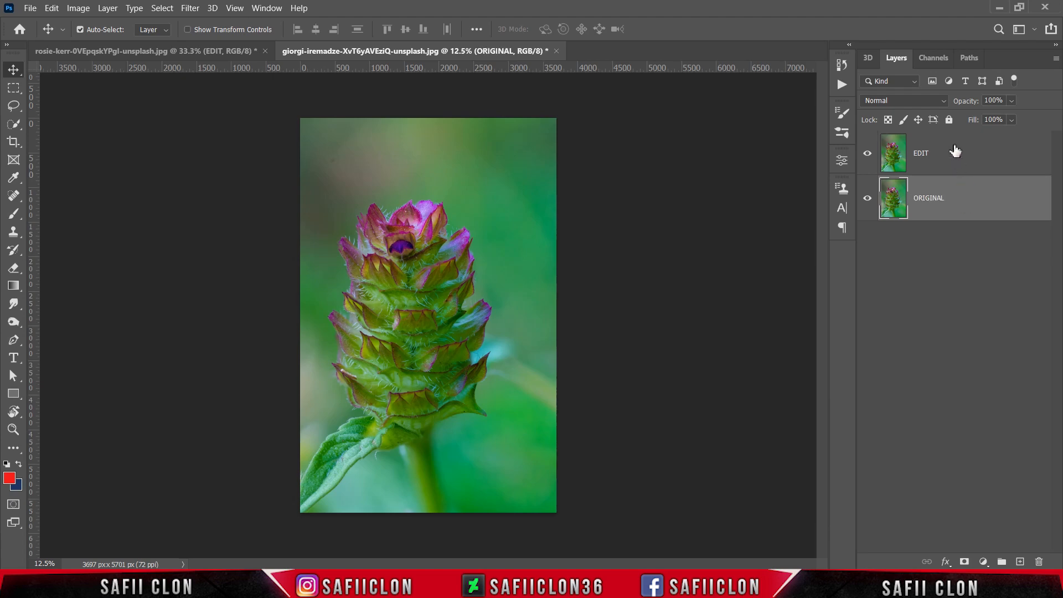
Convert the flower photo's EDIT layer to a smart object.
left_click(955, 151)
right_click(955, 151)
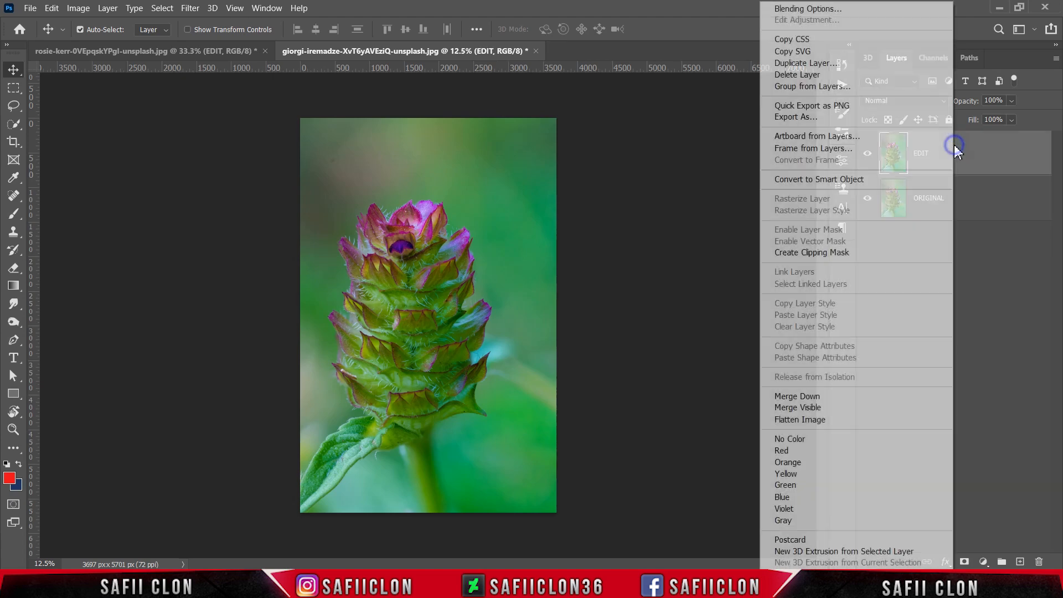
left_click(803, 178)
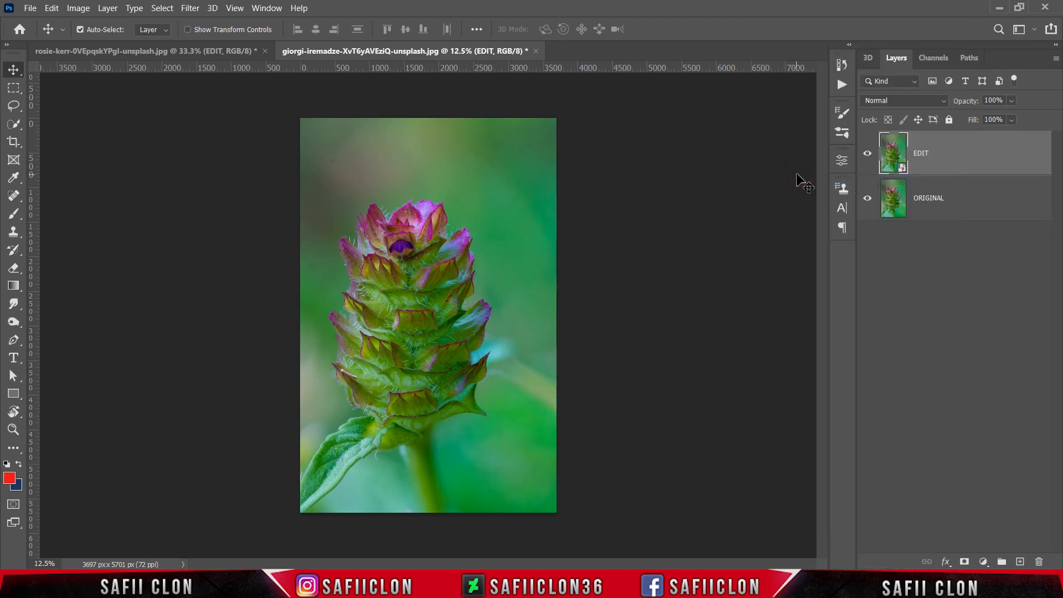
Start the Camera Raw Filter on the EDIT layer and load the saved MACRO.xmp settings.
left_click(193, 9)
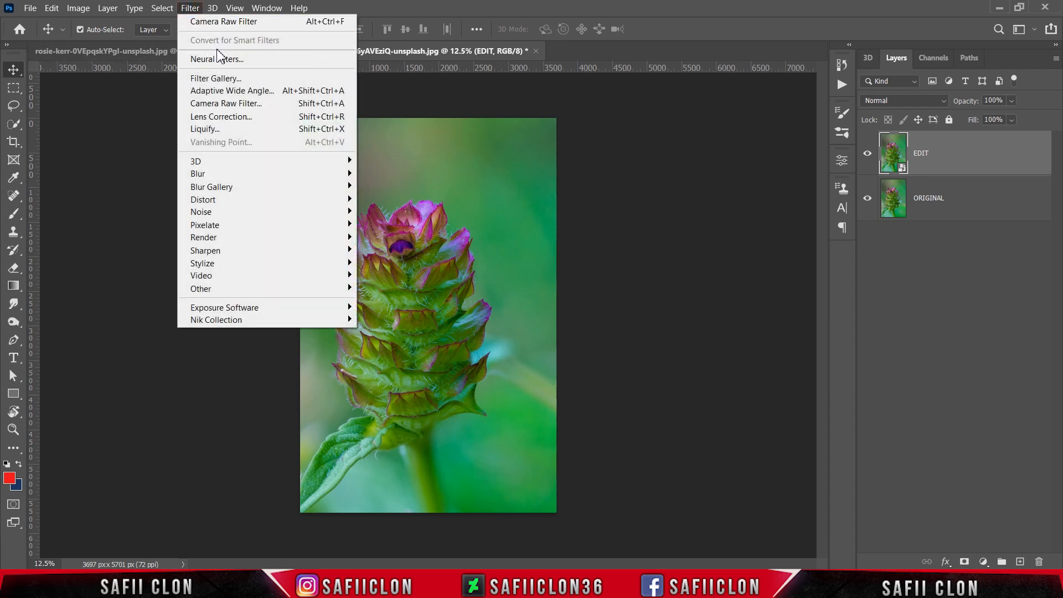
left_click(231, 104)
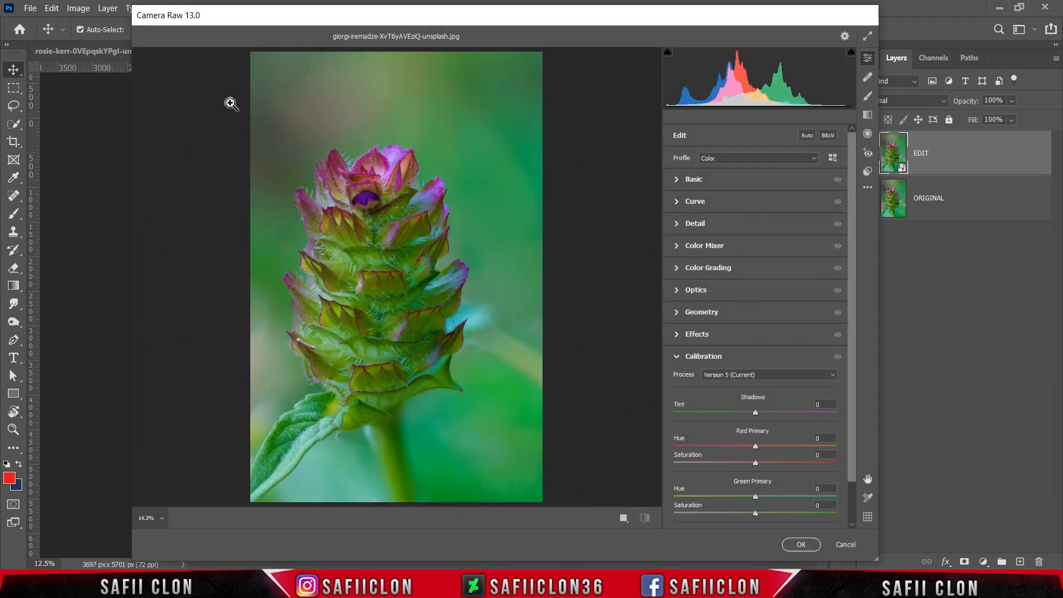
left_click(868, 187)
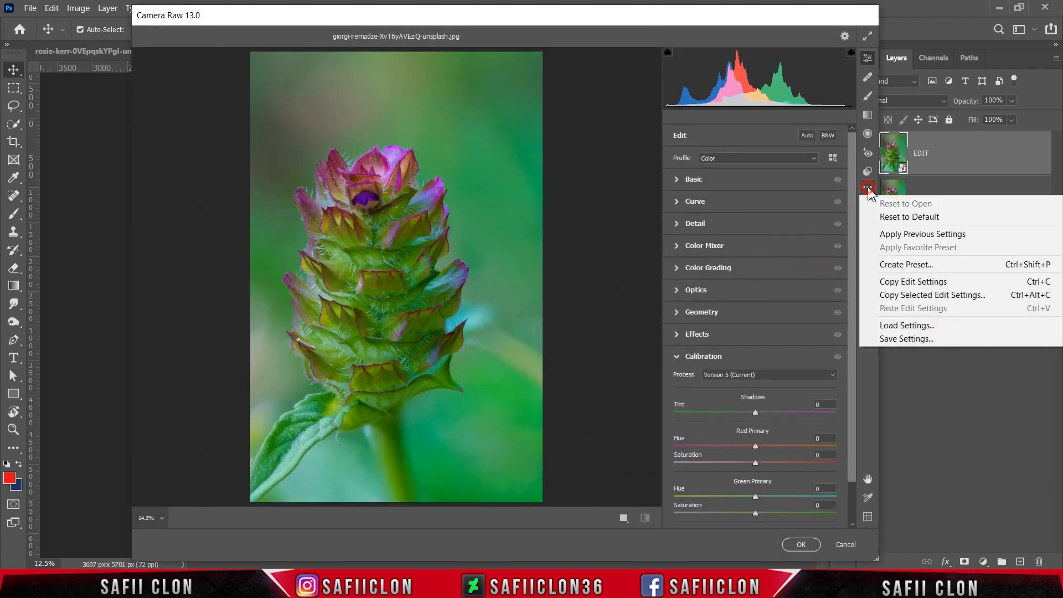
left_click(900, 327)
left_click(271, 147)
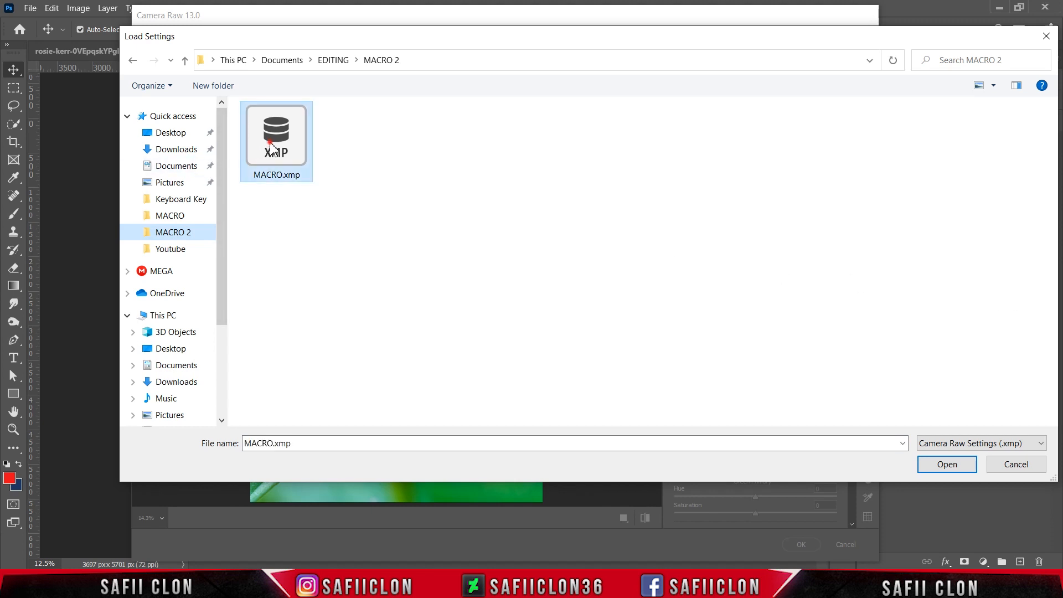
left_click(954, 467)
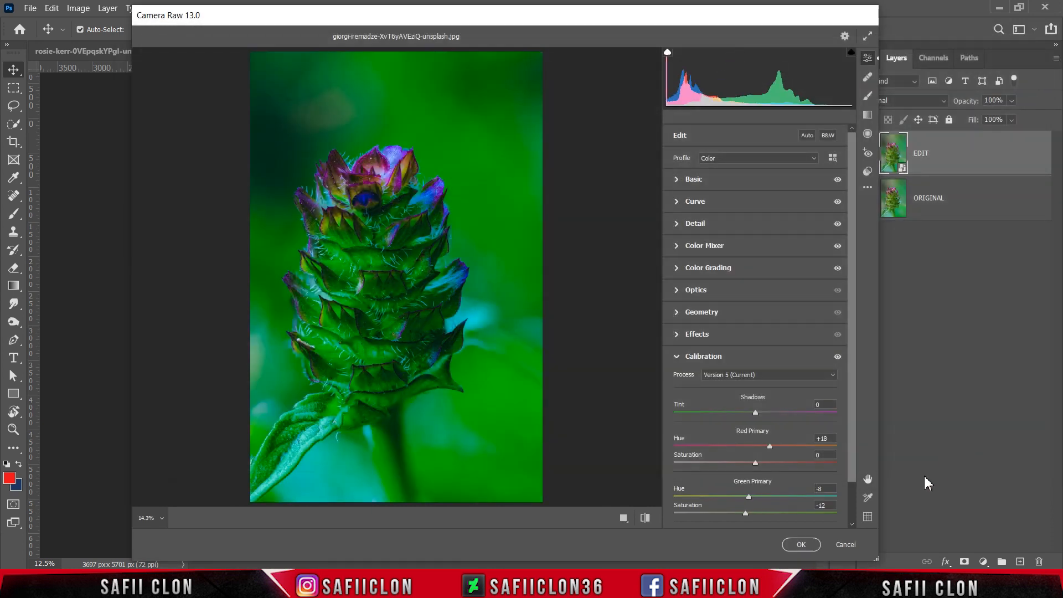
Compare the flower photo in the before/after views and apply the loaded Camera Raw settings to the EDIT layer.
left_click(623, 517)
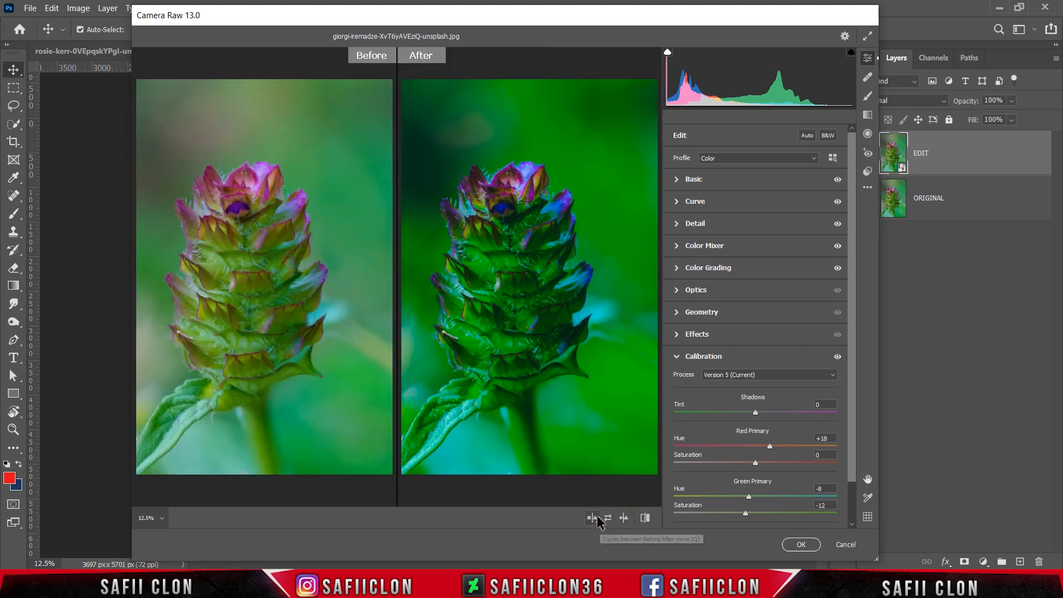
left_click(595, 518)
left_click(594, 518)
left_click(594, 519)
left_click(594, 519)
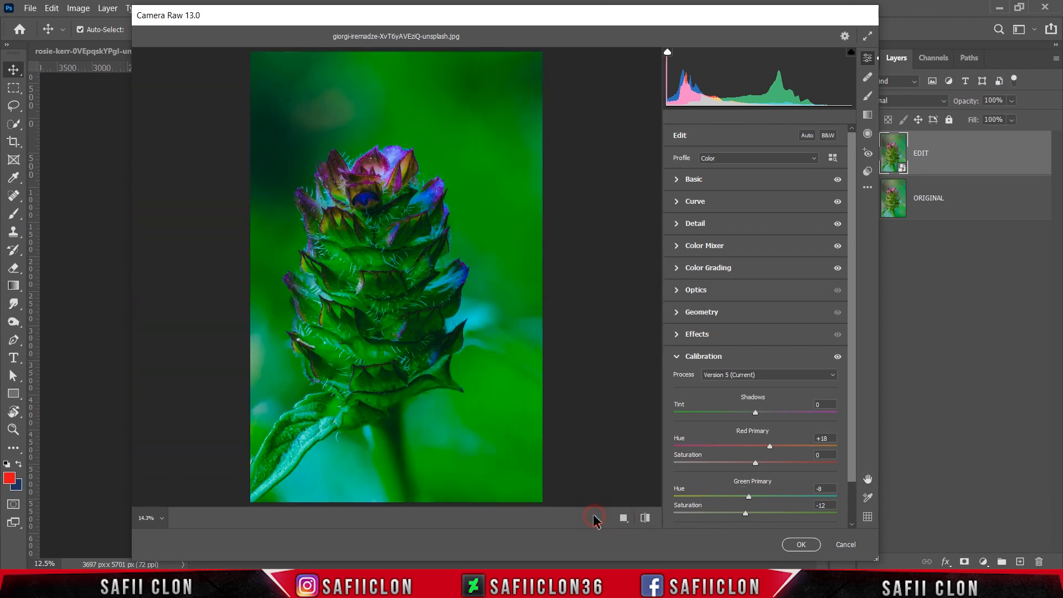
left_click(802, 544)
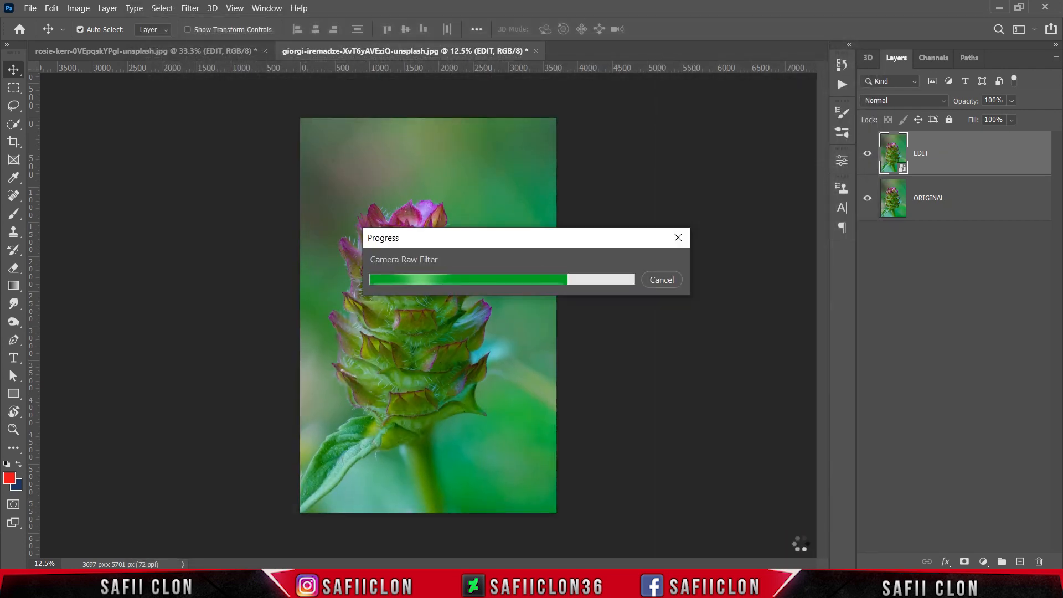
Toggle the EDIT layer's visibility to compare the graded flower with the original.
left_click(868, 154)
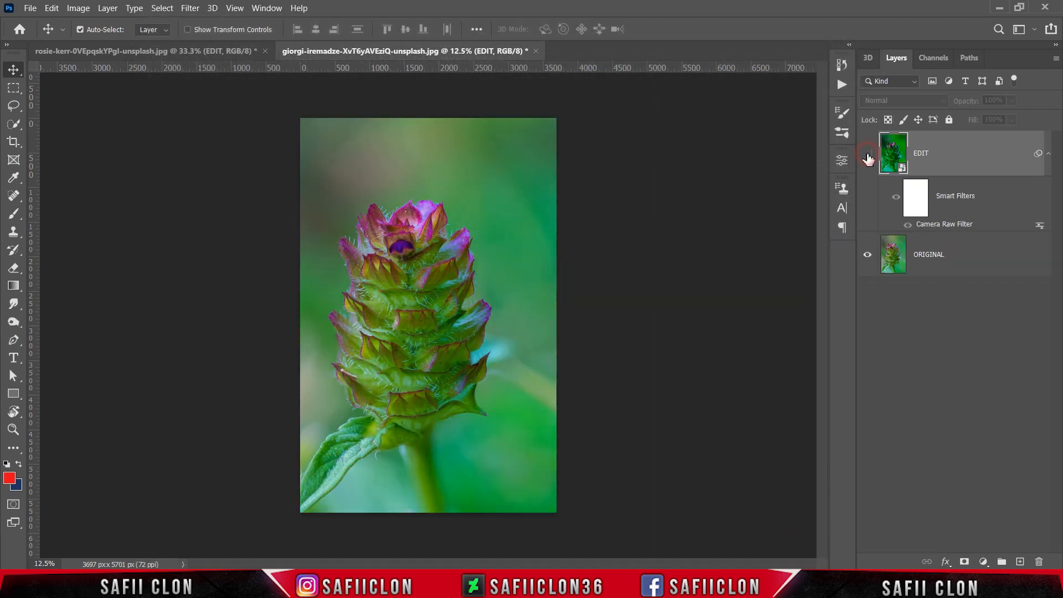
left_click(868, 154)
left_click(868, 154)
left_click(867, 154)
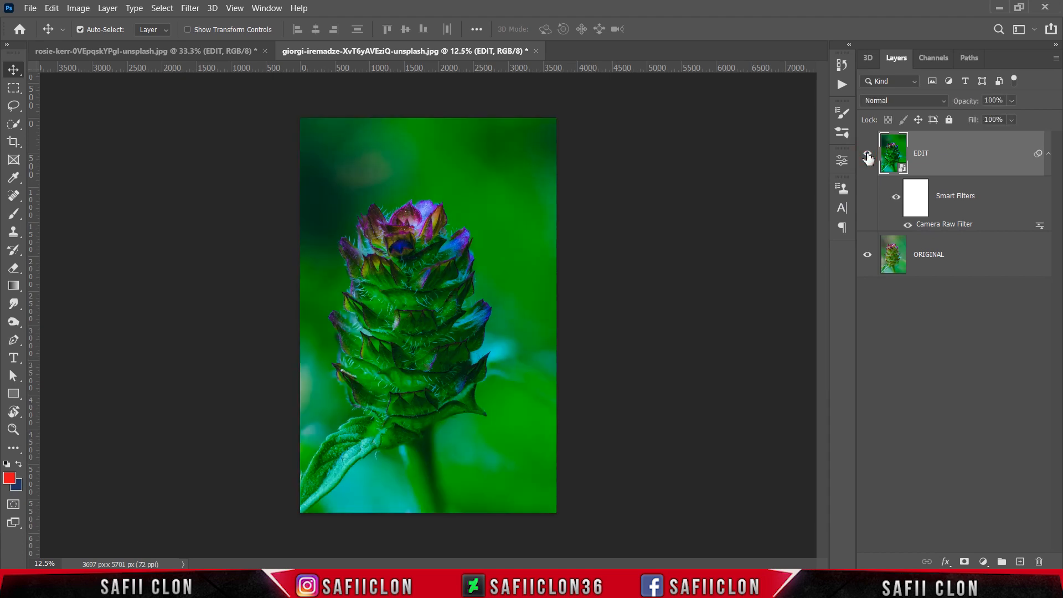
Open the dragonfly photo from the Micro folder and unlock its Background layer.
left_click(30, 8)
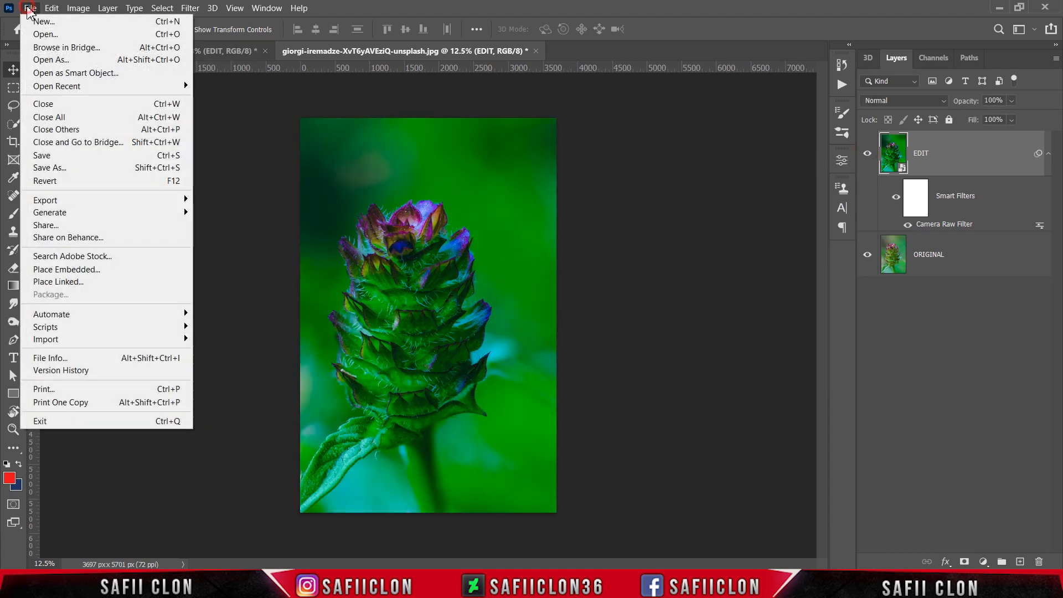
left_click(45, 34)
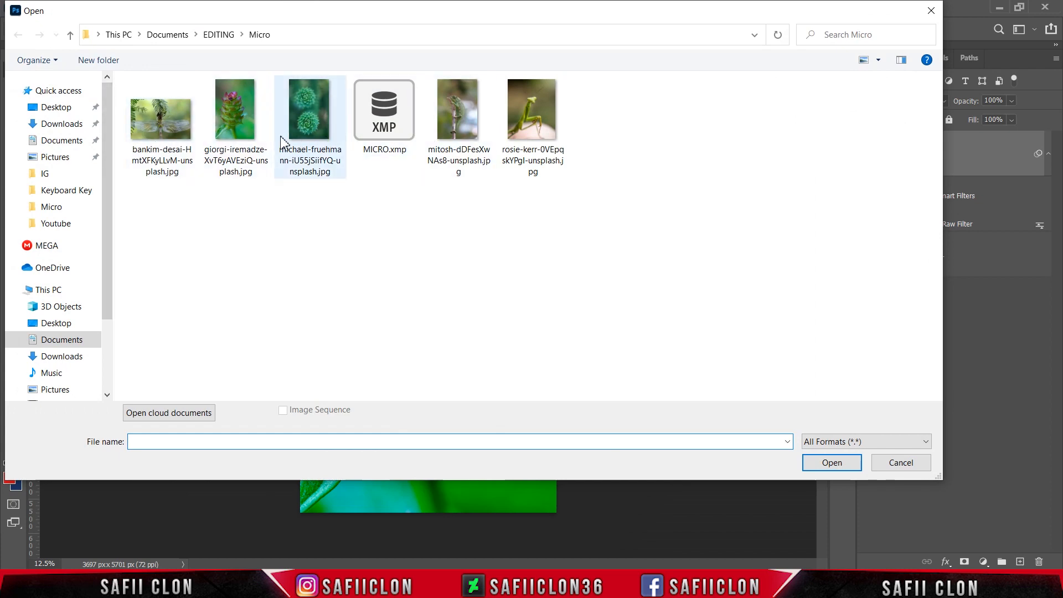
left_click(177, 133)
left_click(807, 467)
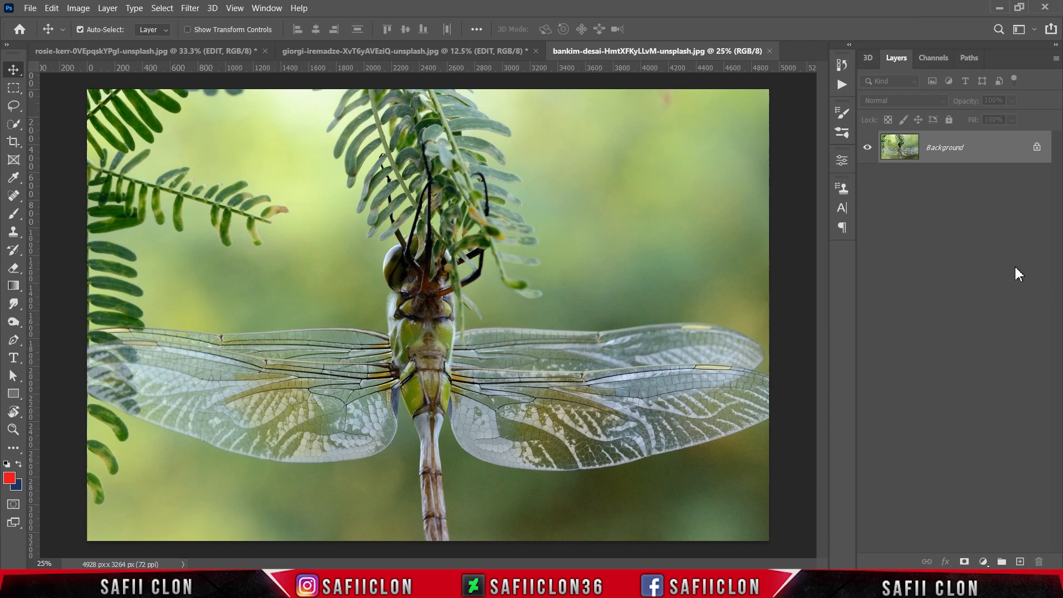
left_click(1038, 147)
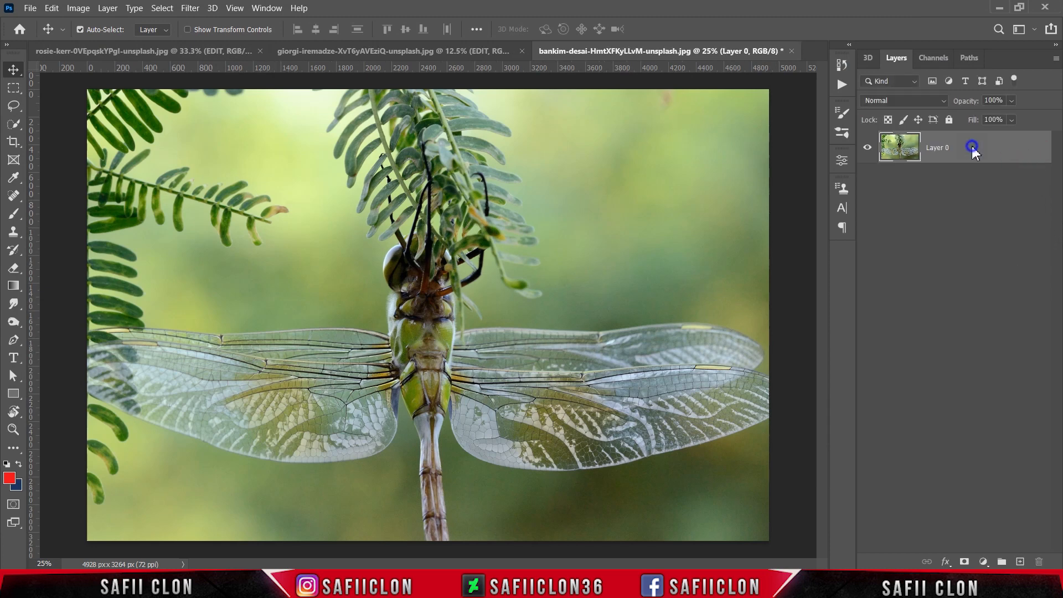